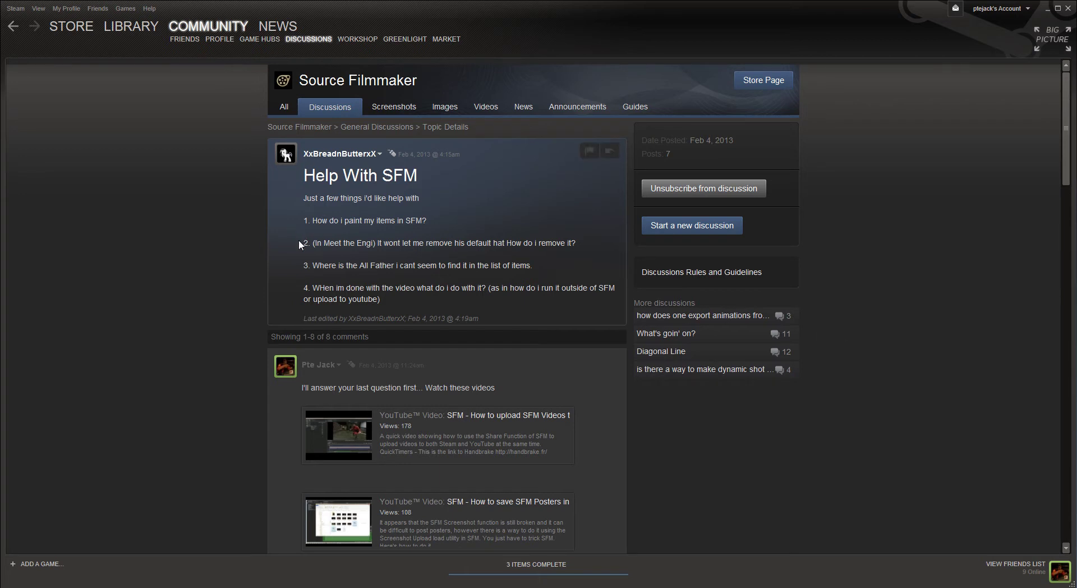
- Highlight the line in the 'Help With SFM' post about removing the Engineer's default hat
drag(297, 241, 582, 243)
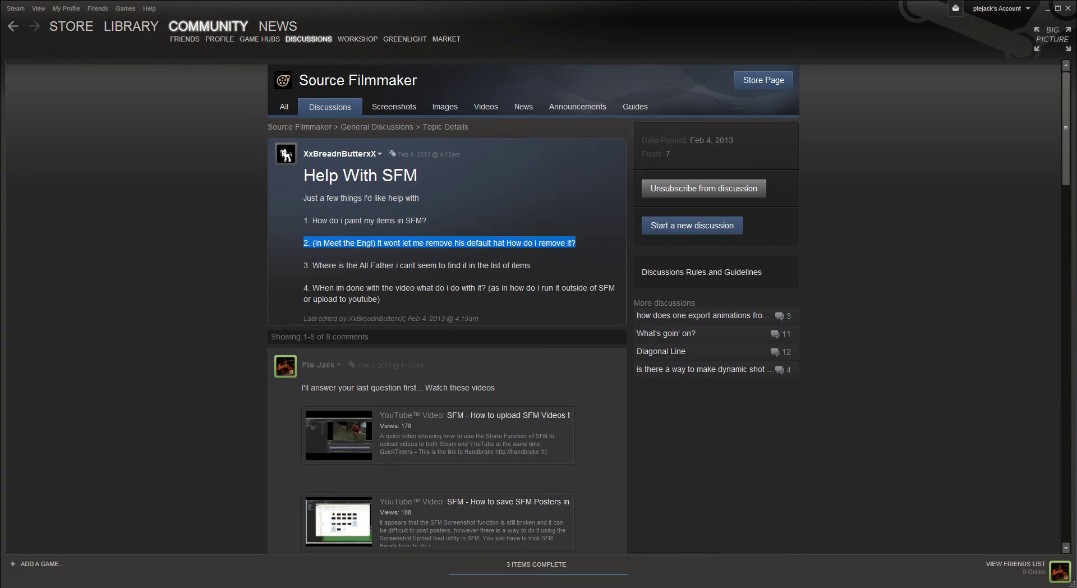
mouse_move(589, 539)
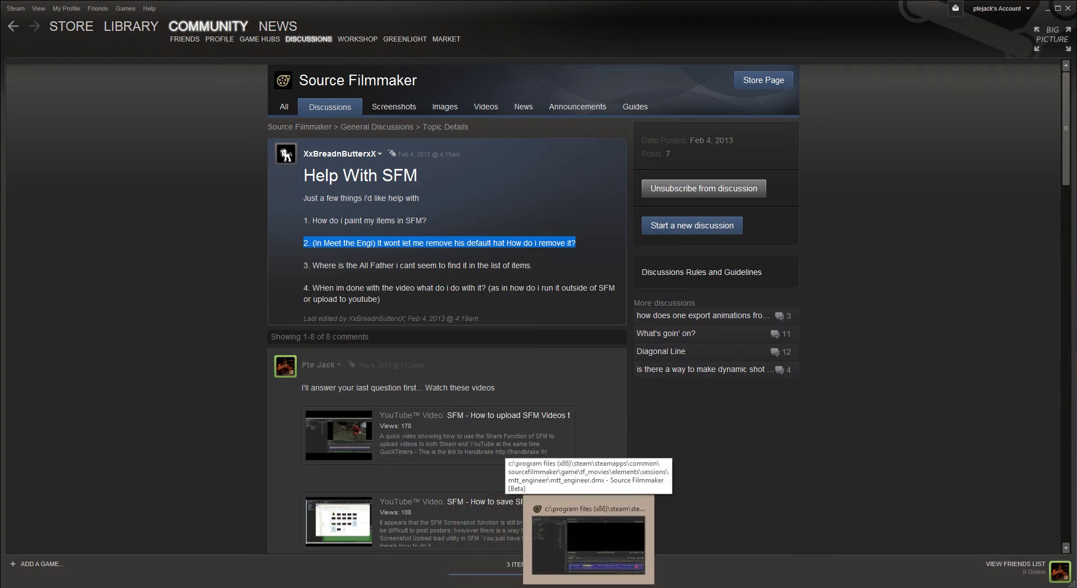
- Bring the mtt_engineer session over Steam and re-expand Engineer_Guitar_group to show engineer and guitar
click(588, 541)
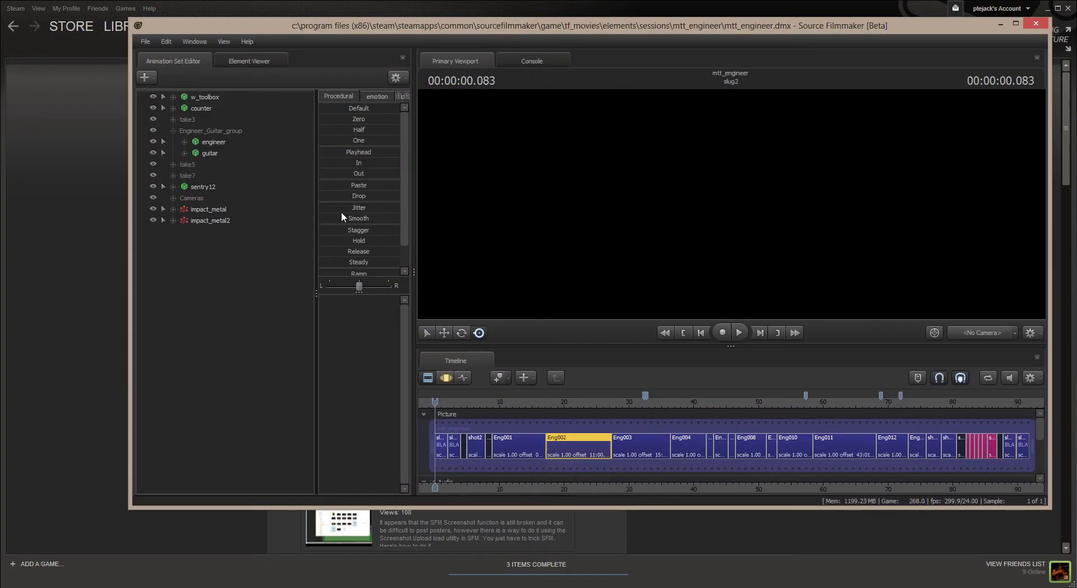
drag(621, 31, 527, 36)
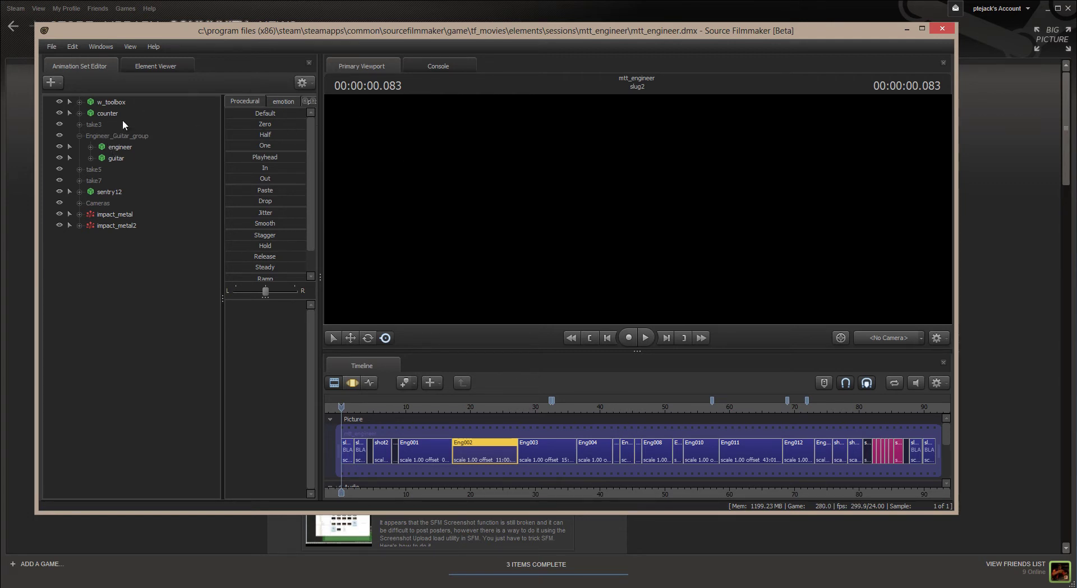
click(81, 135)
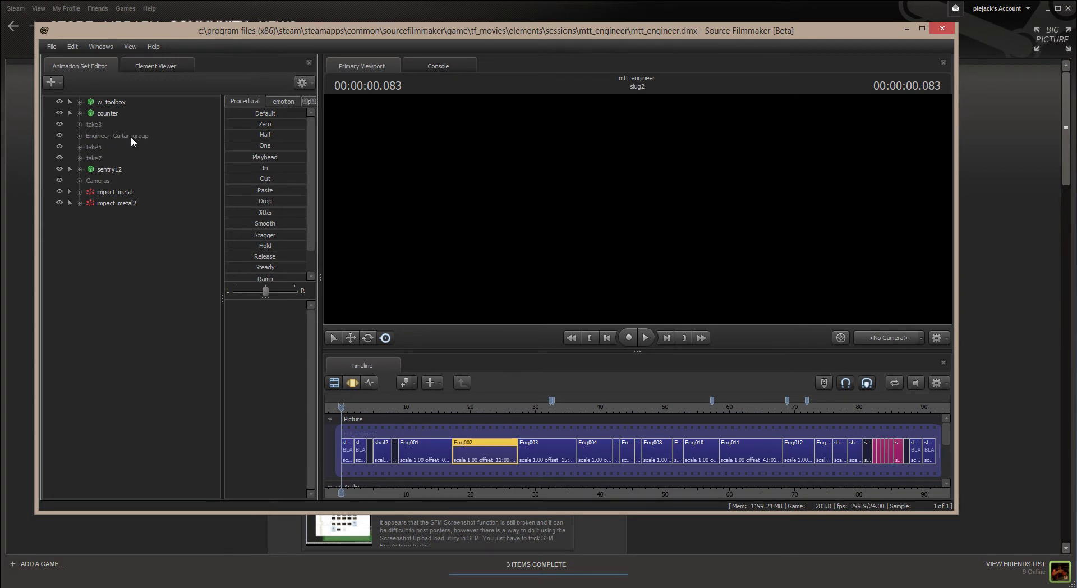
click(79, 136)
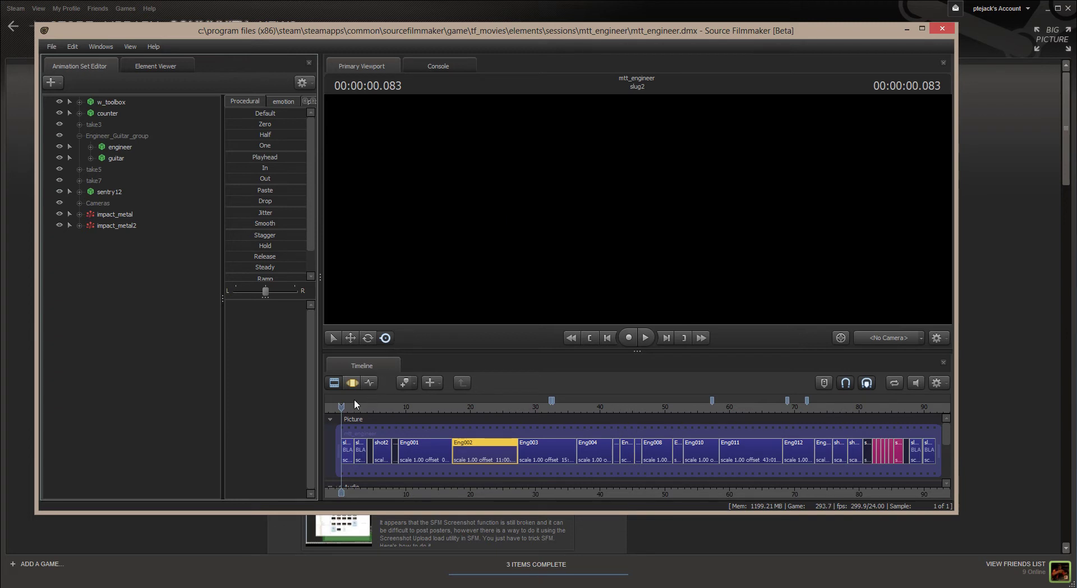
- Play the film from about 8.6 s, pause at 13.166 and mute the audio
drag(341, 405, 400, 407)
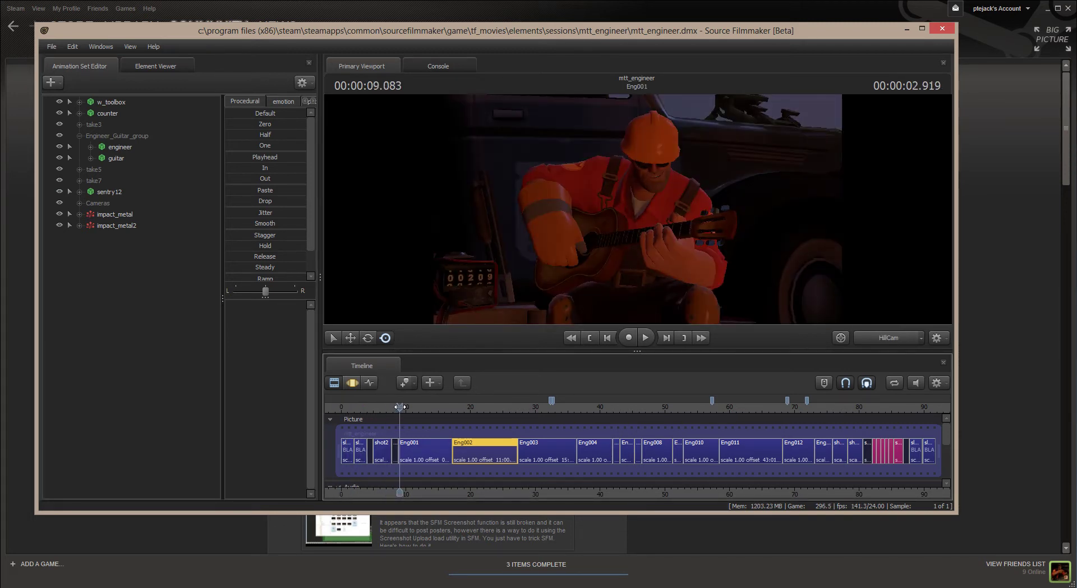
click(643, 337)
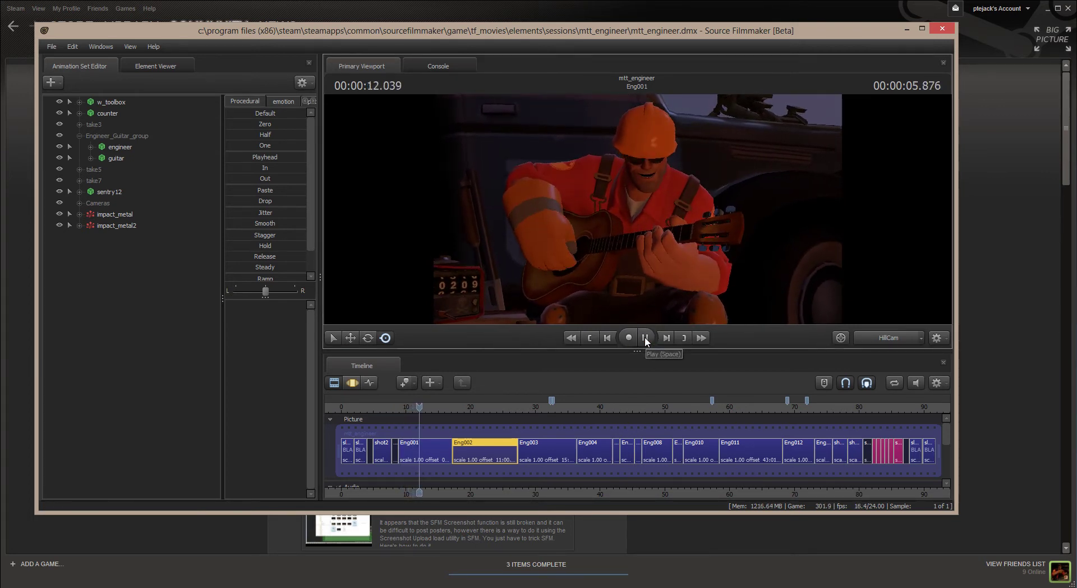
click(645, 337)
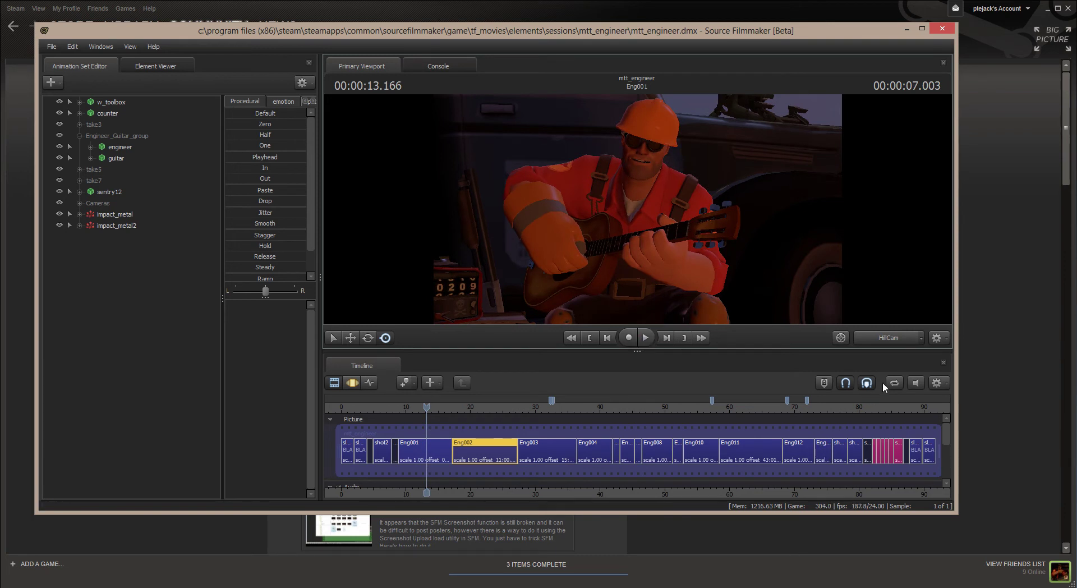
click(916, 383)
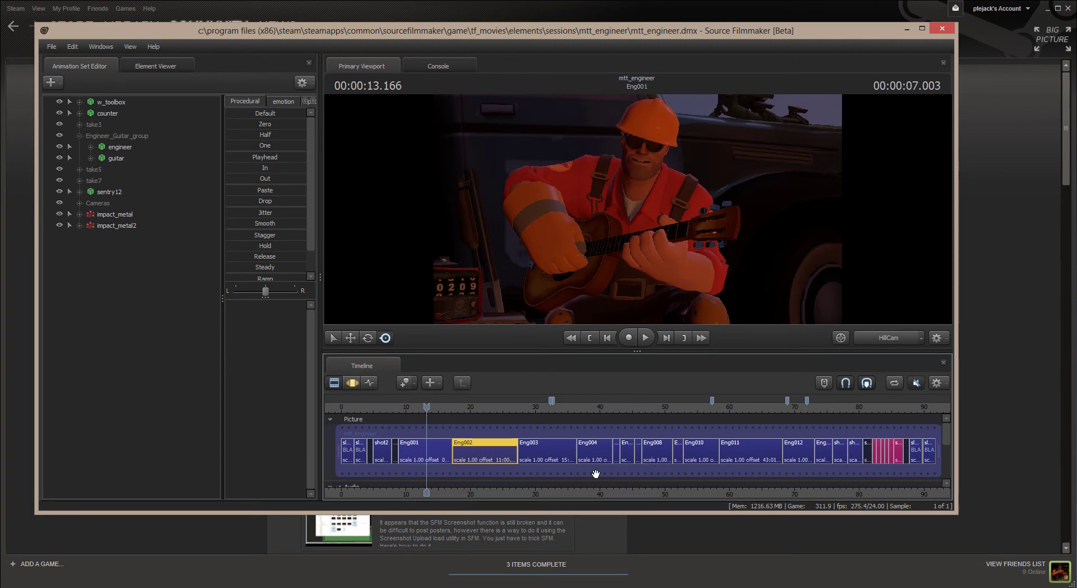
- Step through shots Eng001 to Eng004, then make Eng001 the current shot
click(438, 455)
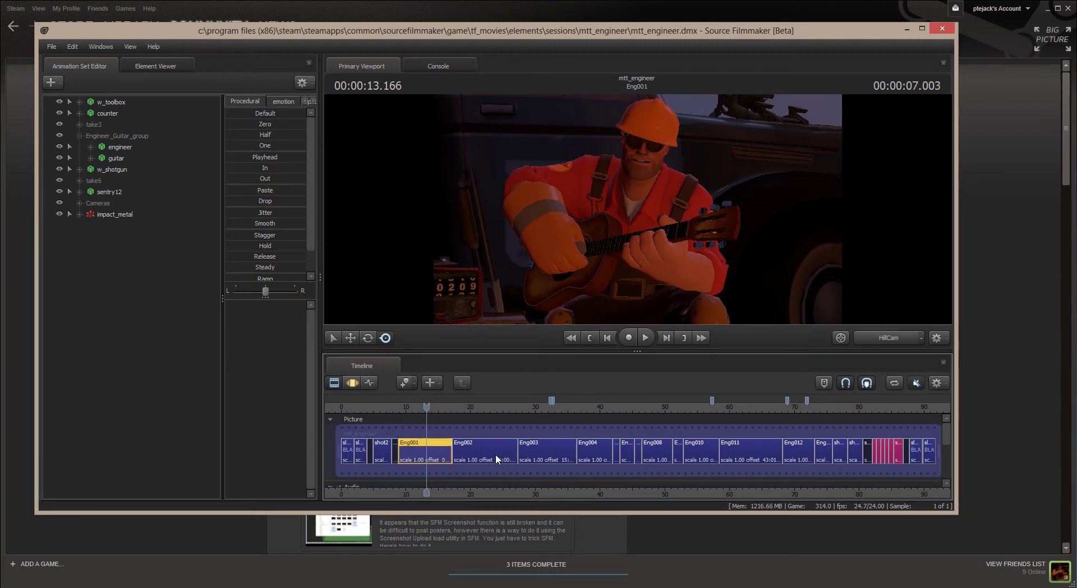
click(496, 455)
click(536, 455)
click(591, 446)
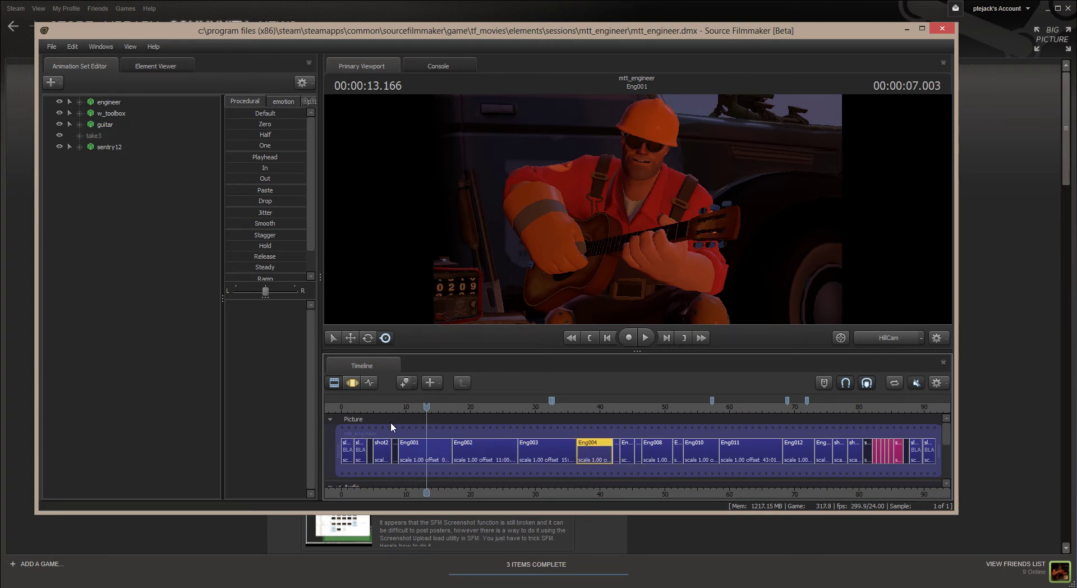
click(431, 454)
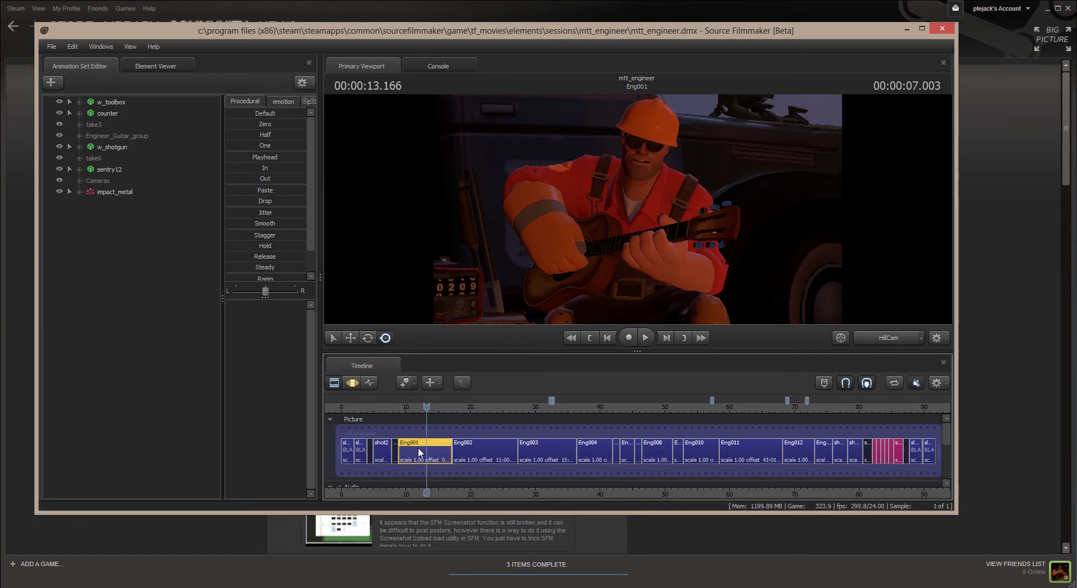
mouse_move(418, 447)
- In the Motion Editor, drag the engineer set out of Engineer_Guitar_group to below impact_metal
click(352, 382)
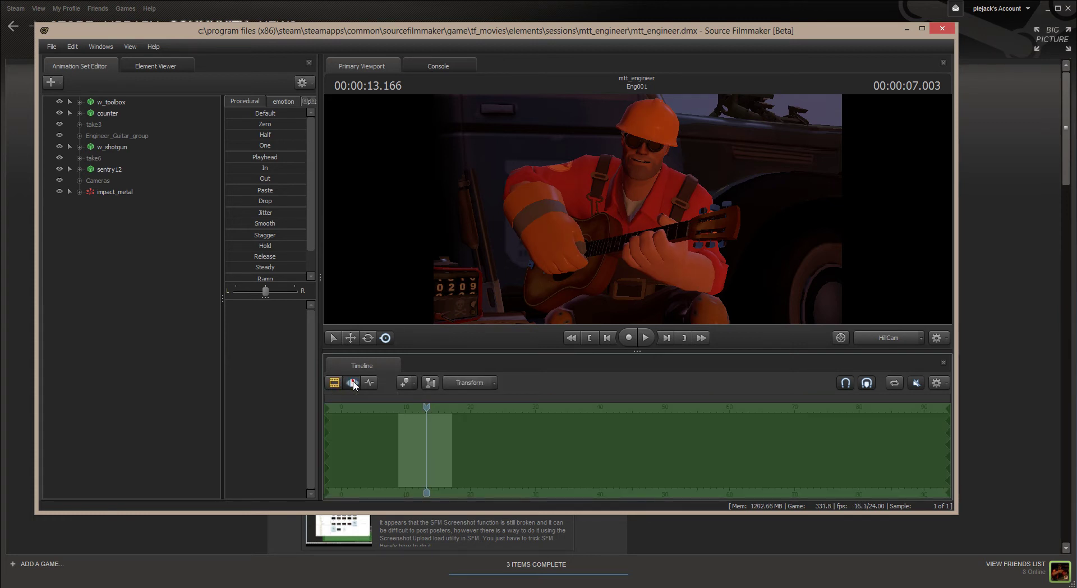
click(79, 136)
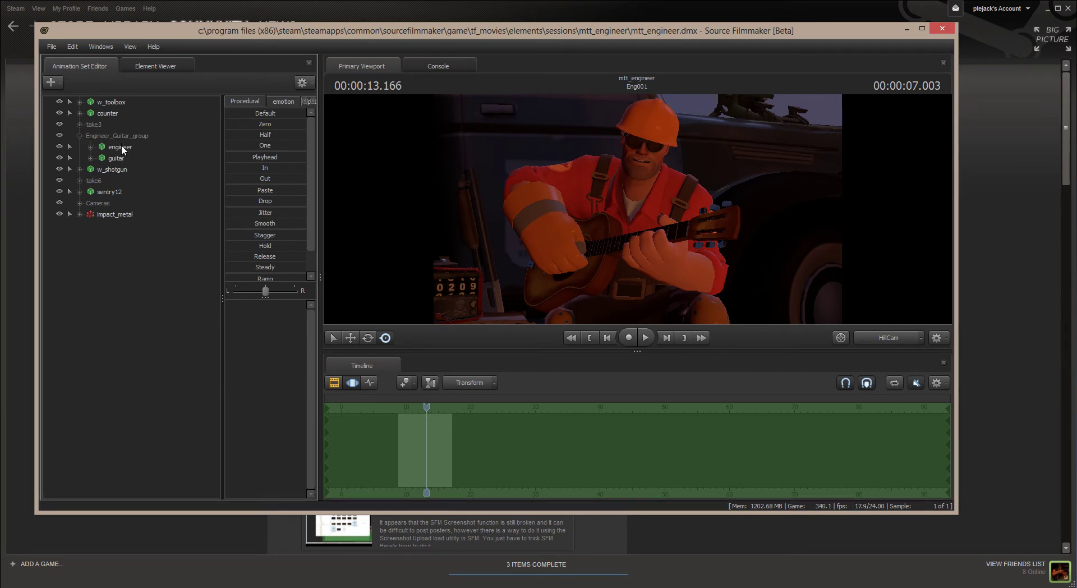
click(122, 146)
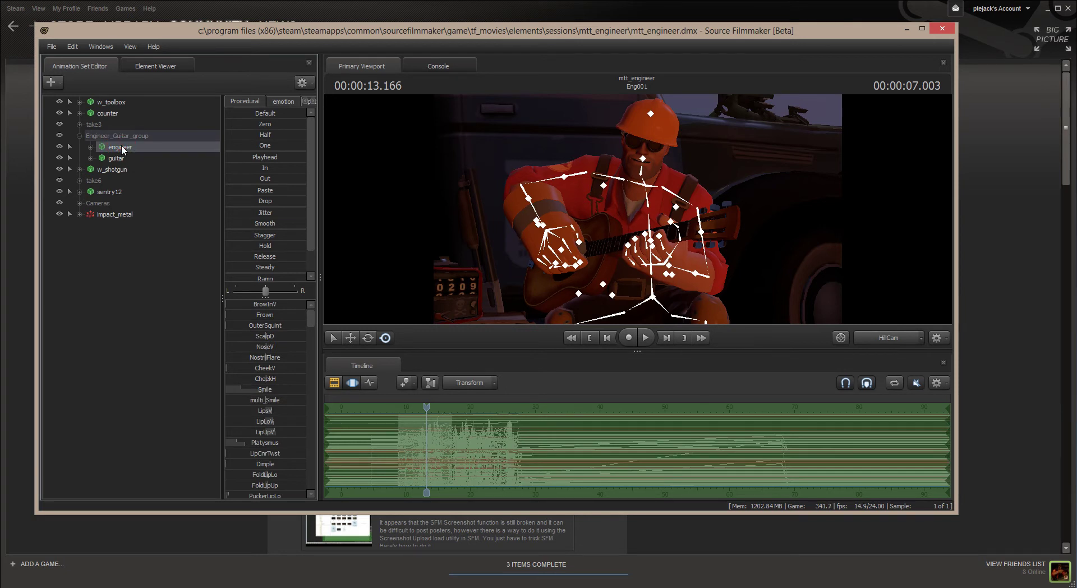
drag(122, 147, 116, 226)
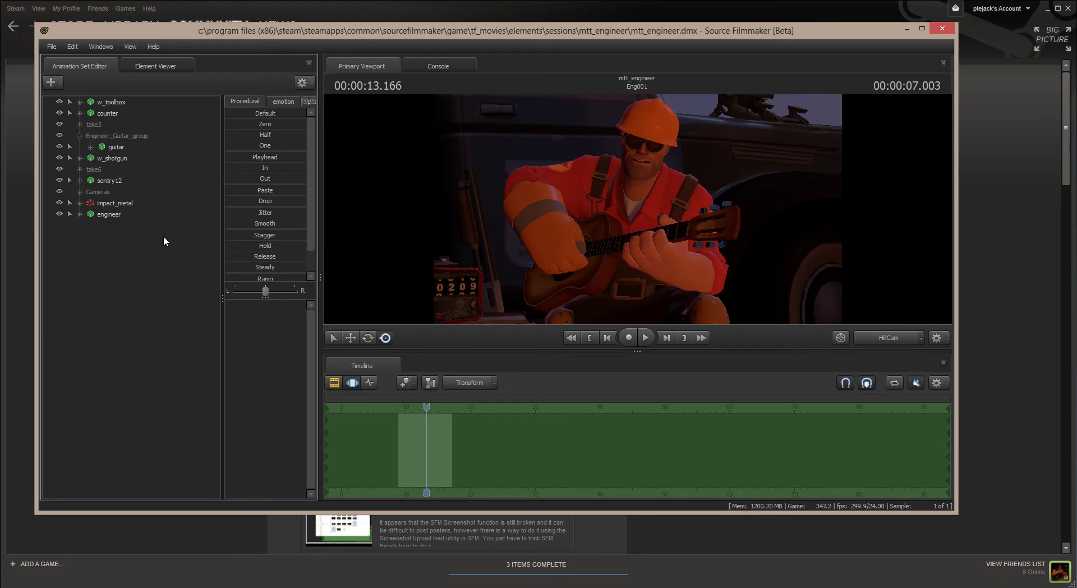
- Select the engineer's prp_helmet bone under Unknown and move it straight up out of frame
click(78, 214)
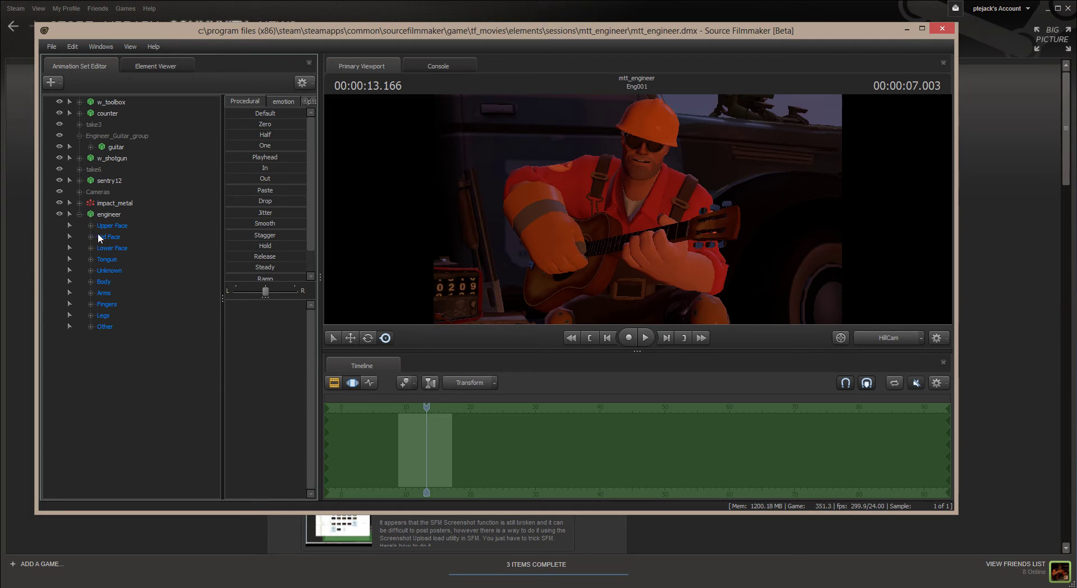
click(89, 271)
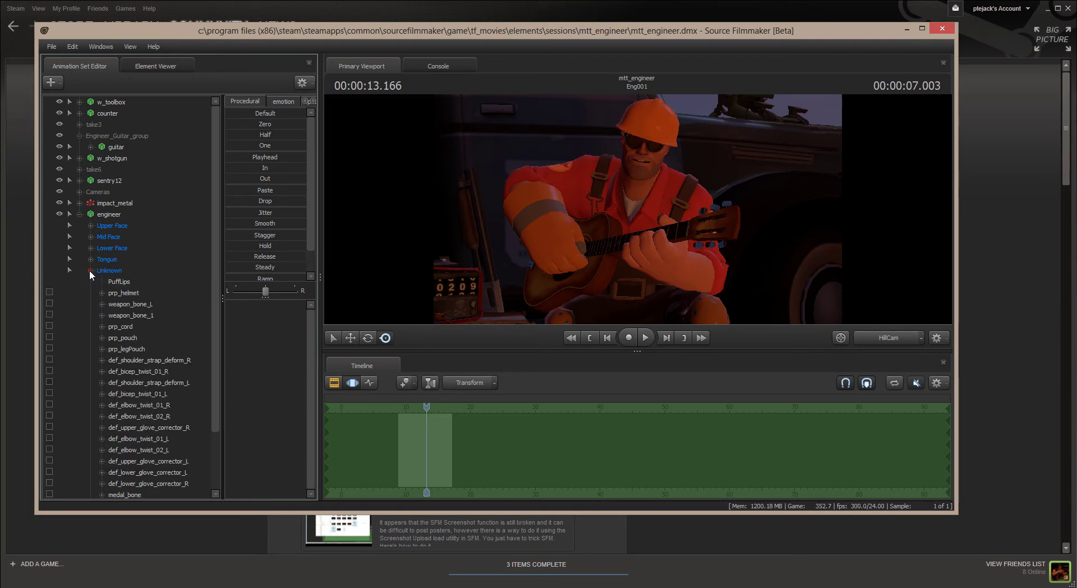
click(125, 296)
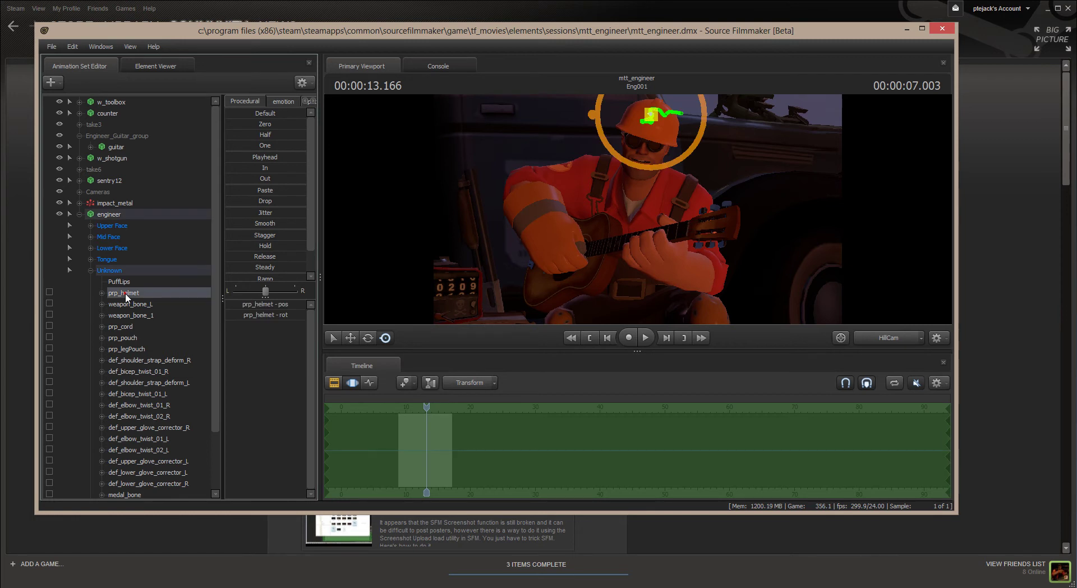
click(351, 338)
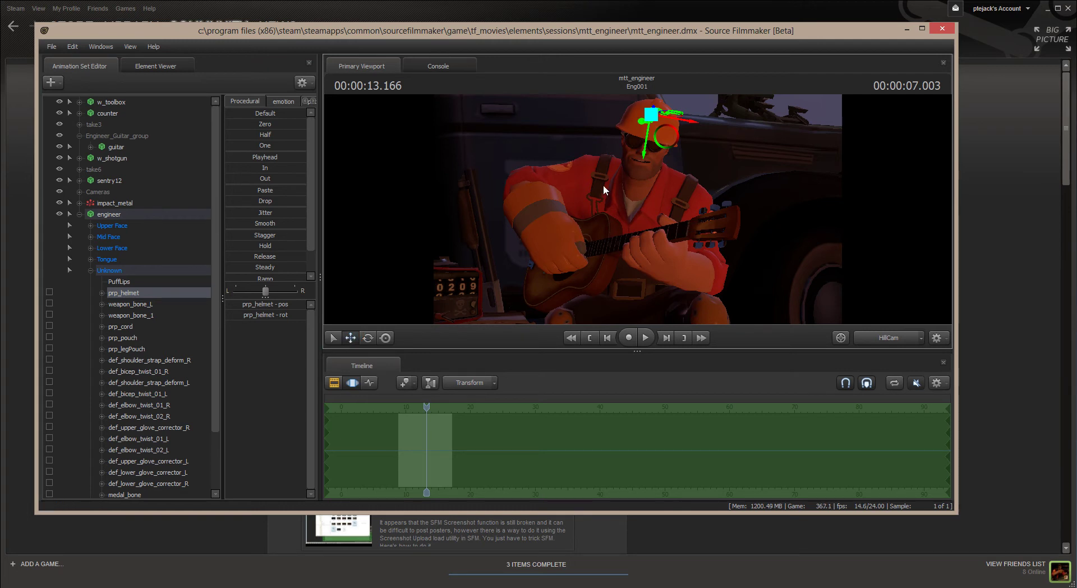
drag(643, 158, 687, 5)
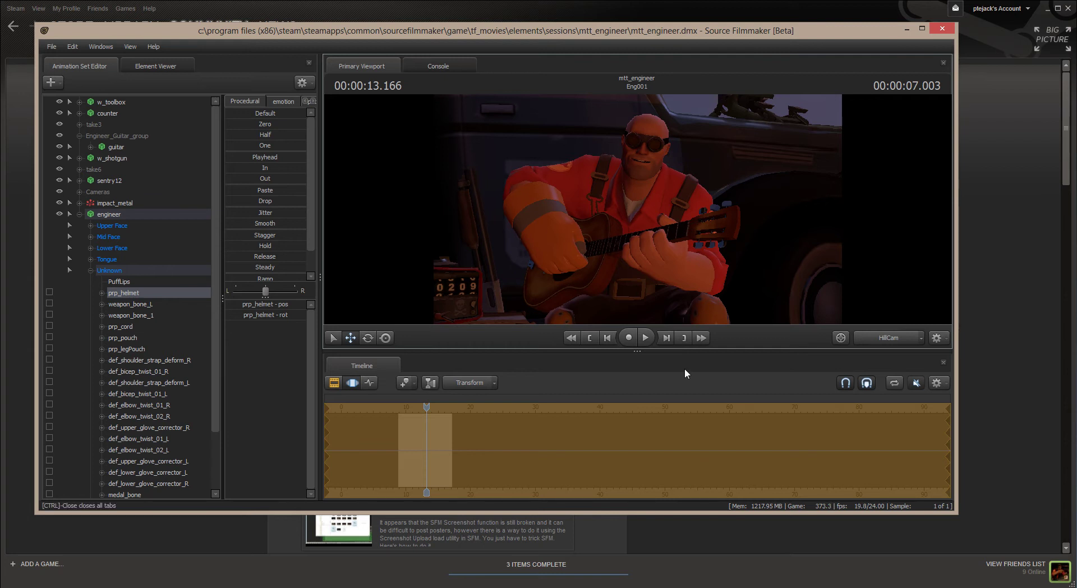
- Collapse the Unknown group and drag the engineer set back onto Engineer_Guitar_group
click(90, 270)
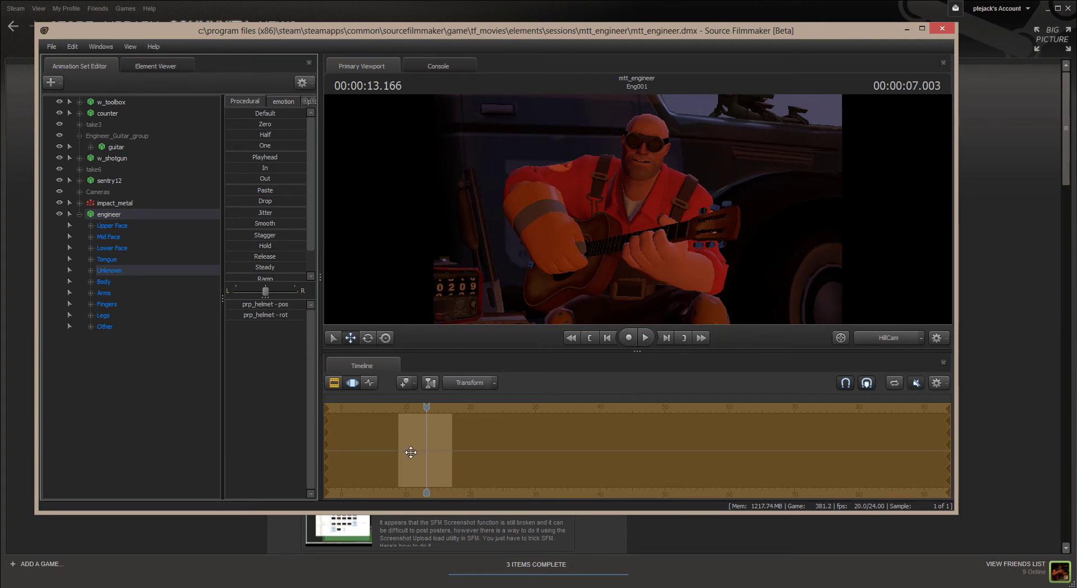
click(110, 214)
drag(110, 214, 117, 141)
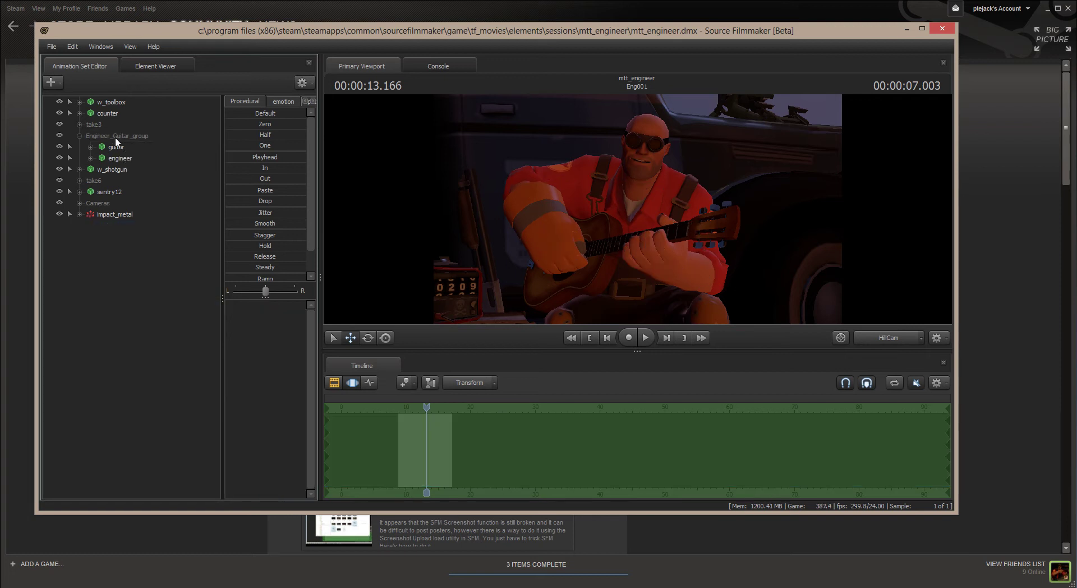
- Back in the Clip Editor, scrub to about 20.4 s and make Eng003 the current shot
click(335, 383)
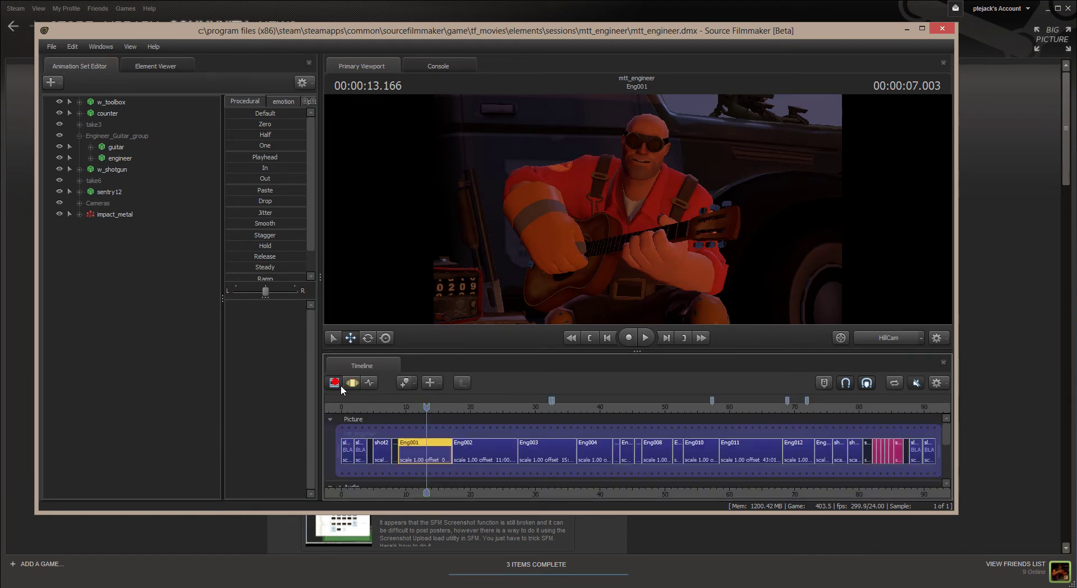
drag(427, 407, 536, 407)
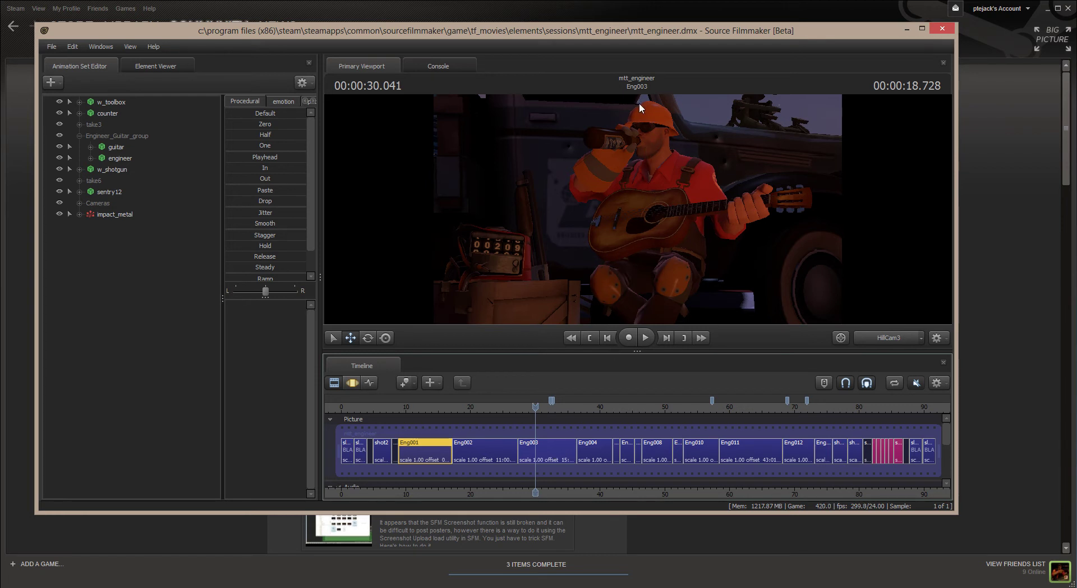
click(550, 455)
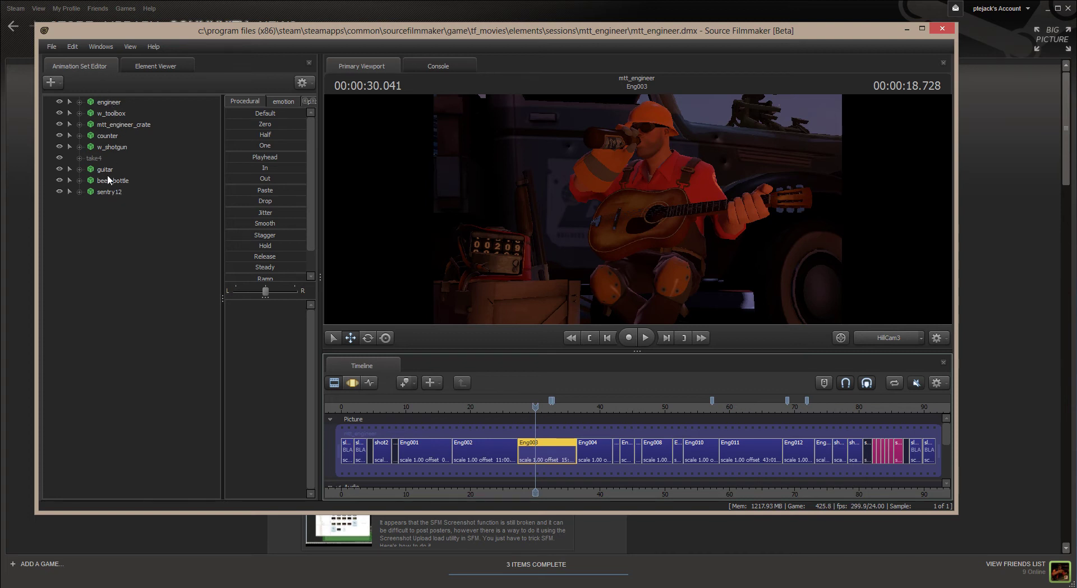
- Select the engineer's prp_helmet bone in the Motion Editor with the Rotate tool active
click(80, 103)
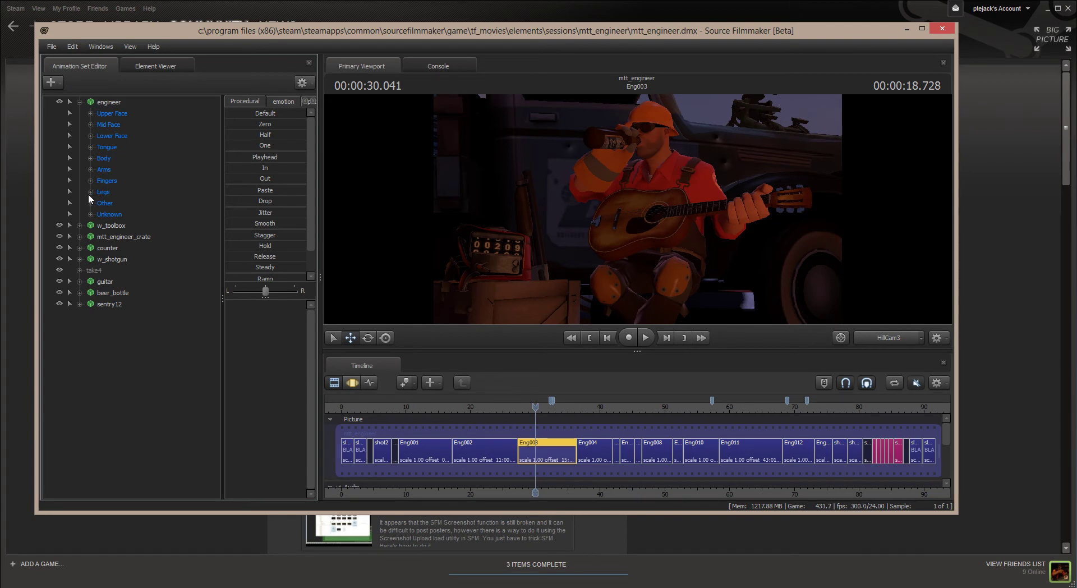
click(91, 214)
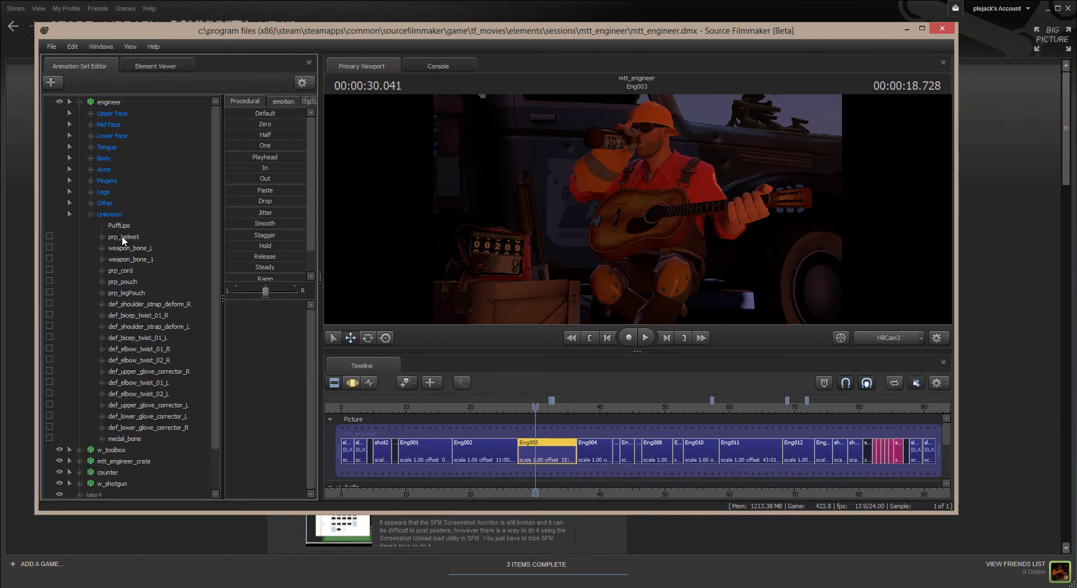
click(120, 237)
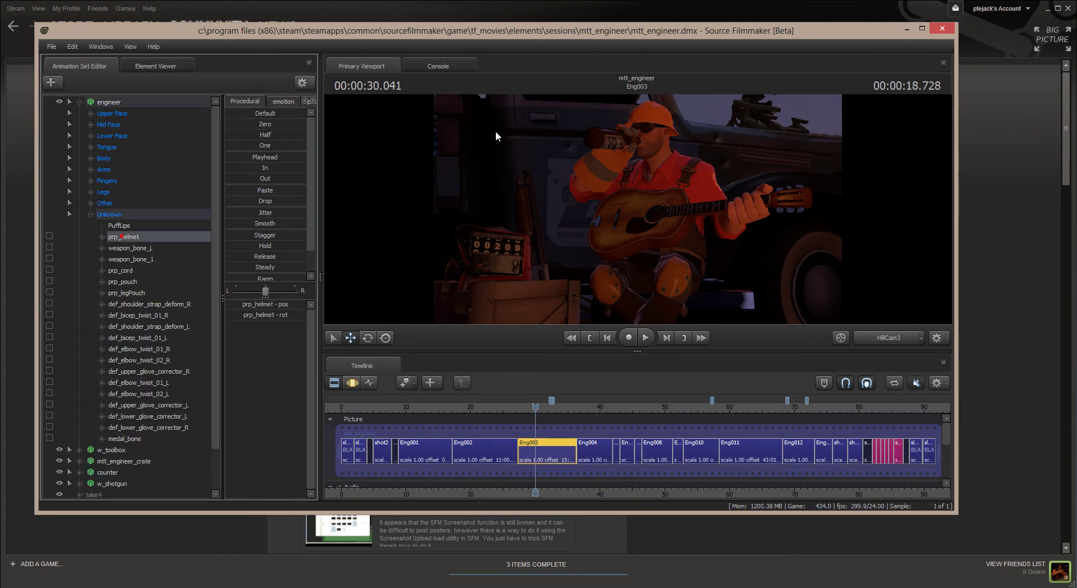
click(355, 382)
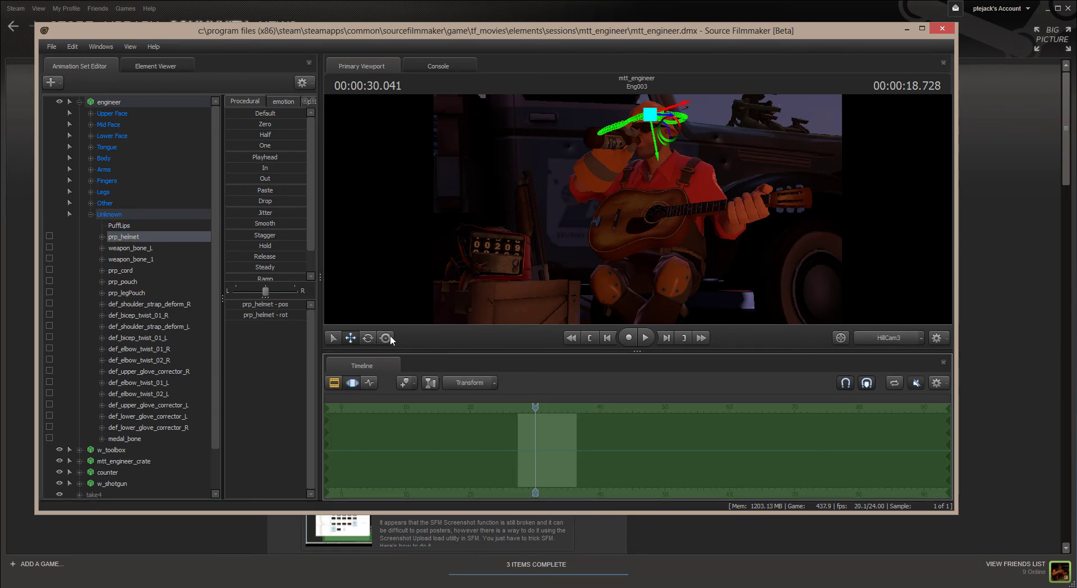
click(386, 338)
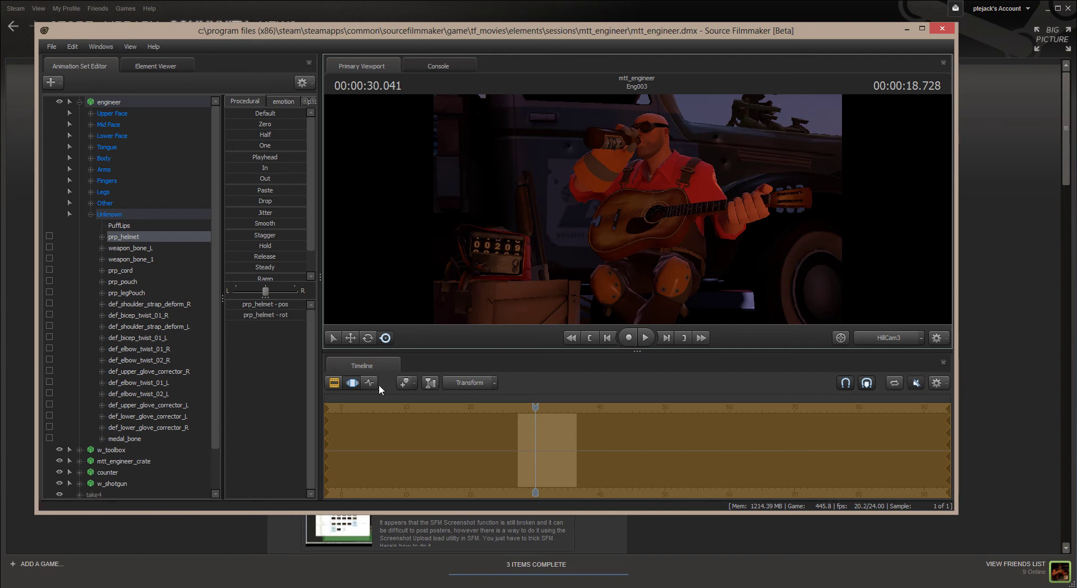
- Return to the shot clips, advance the playhead slightly and select shot Eng004
click(335, 383)
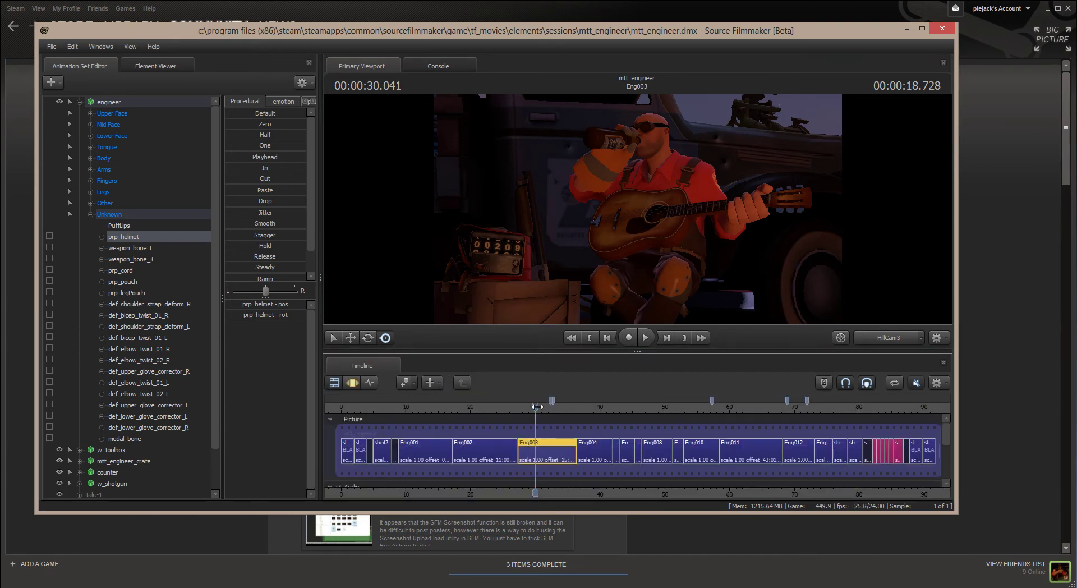
drag(536, 407, 585, 413)
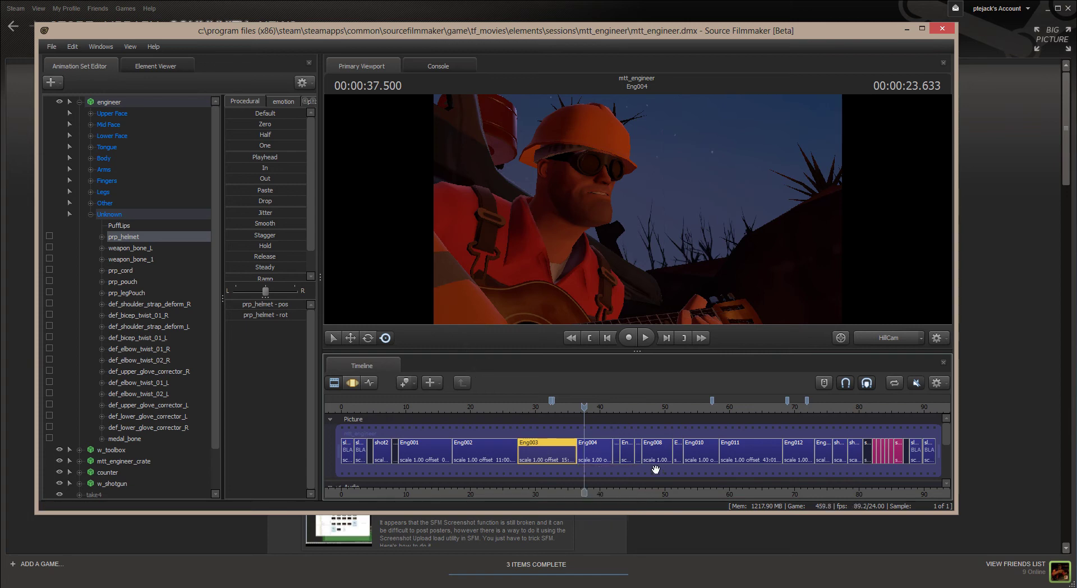
click(598, 455)
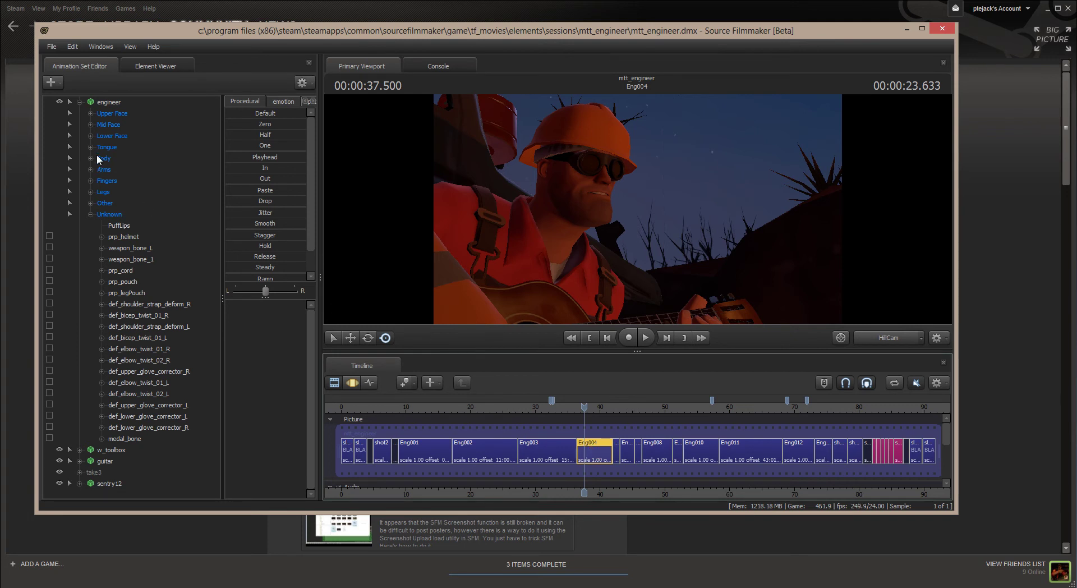
- Select the engineer's prp_helmet bone and drag the helmet off his head in the Motion Editor
click(71, 102)
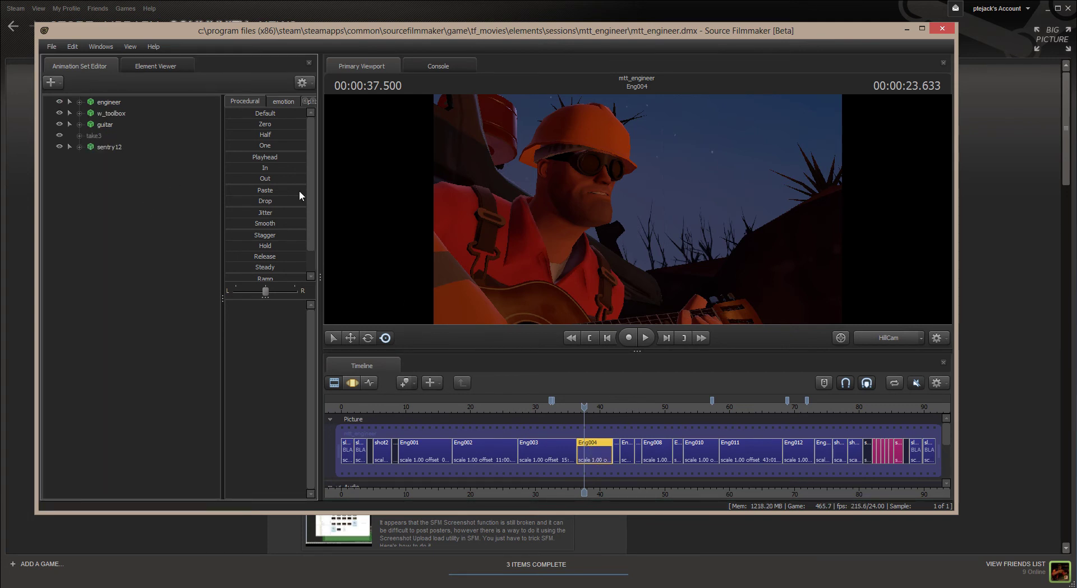
click(79, 104)
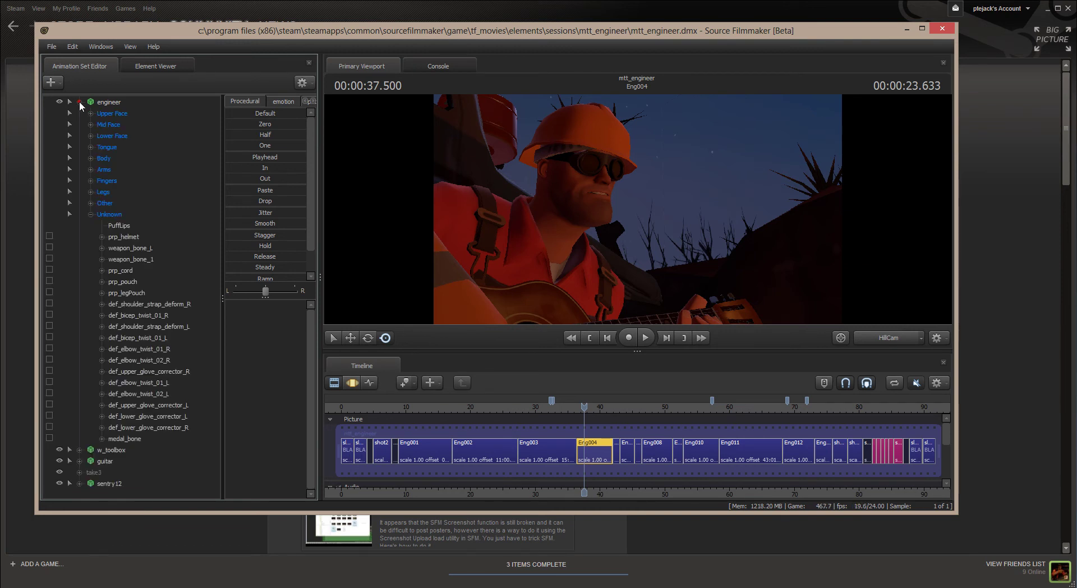
click(114, 237)
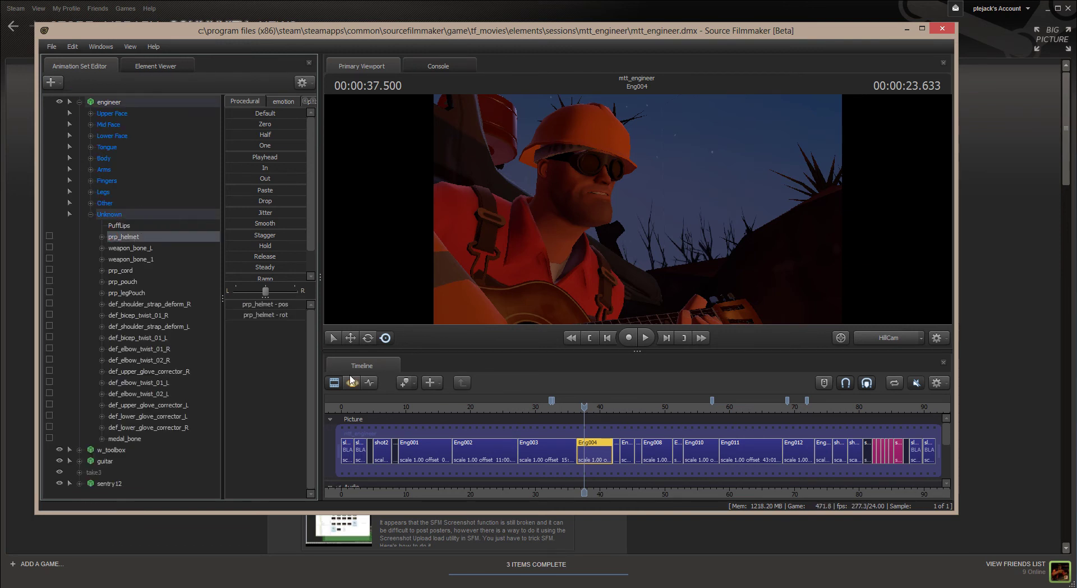
click(353, 383)
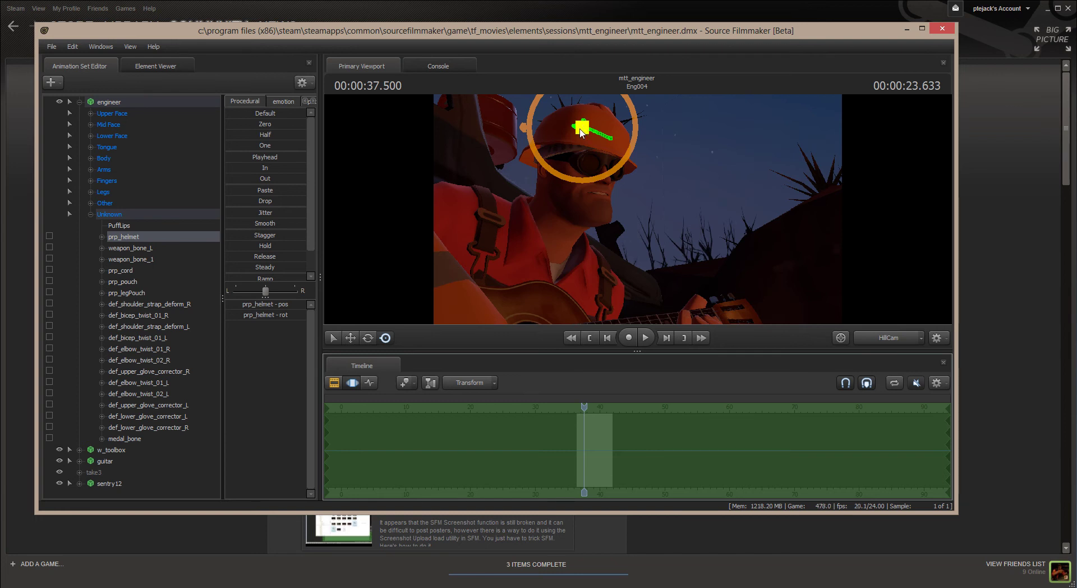
drag(580, 129, 579, 129)
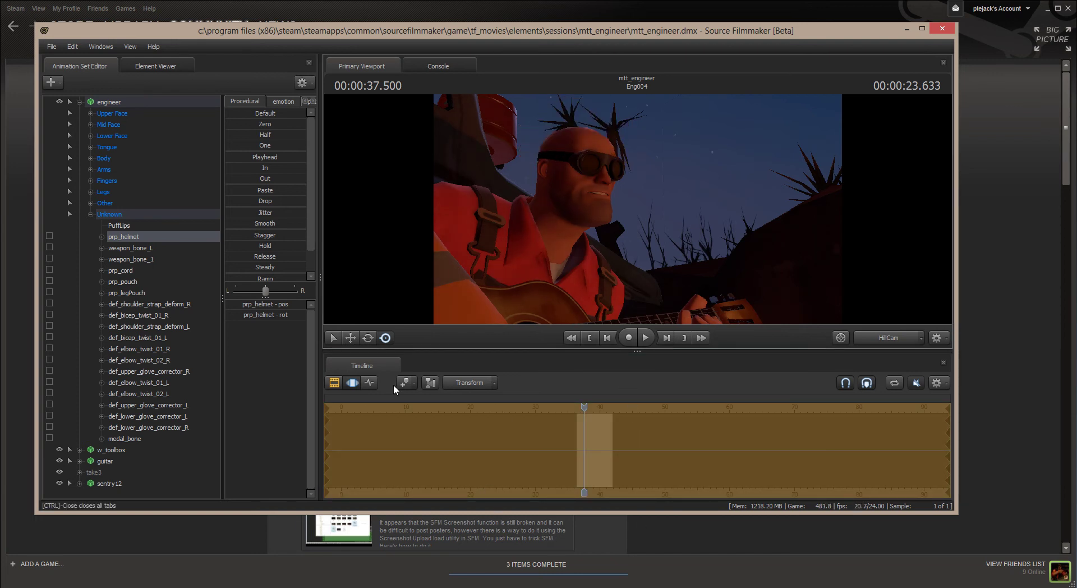
- Return to the shot clips, move the playhead into Eng005 and select that short shot
click(335, 382)
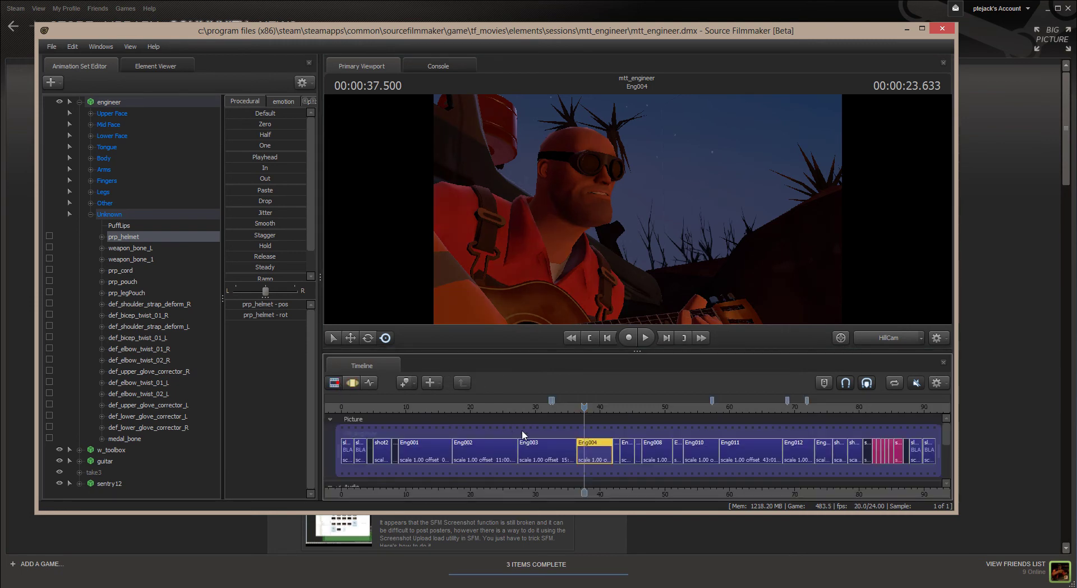
drag(585, 408, 616, 412)
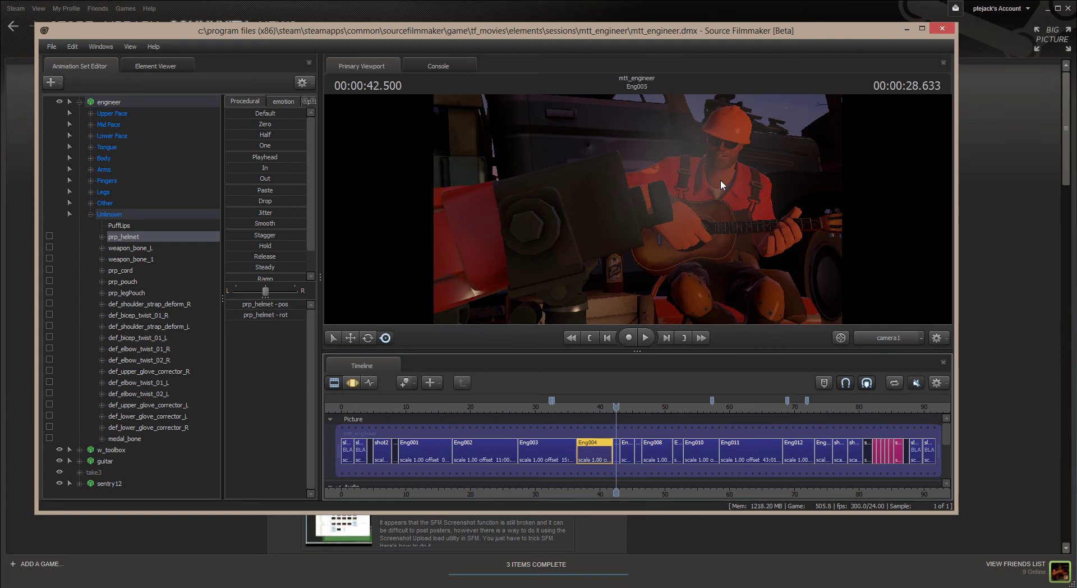
click(617, 456)
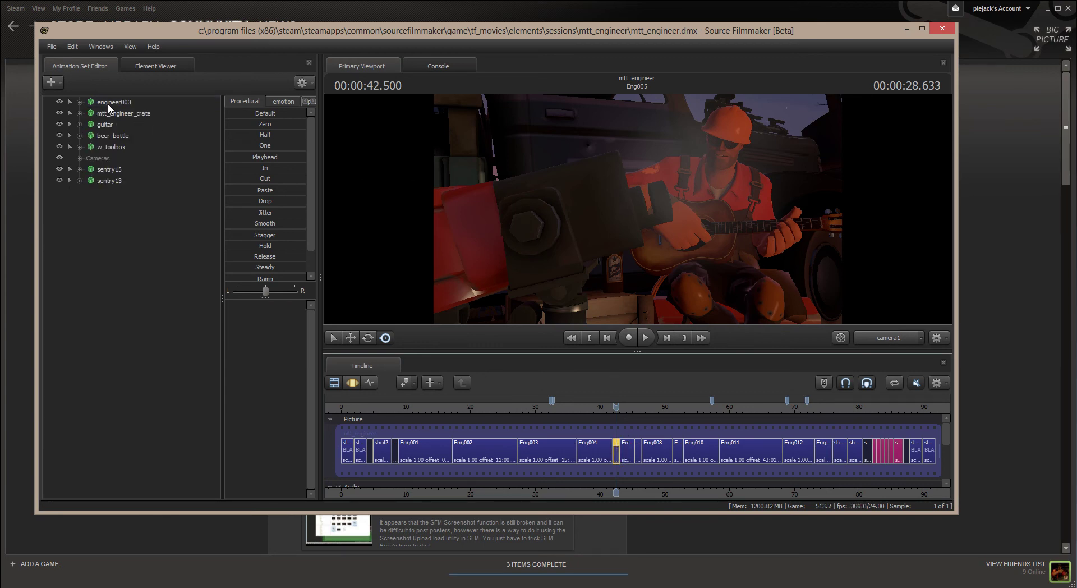
- Select engineer003's prp_helmet bone in the Motion Editor and move the helmet off his head
click(82, 101)
click(90, 202)
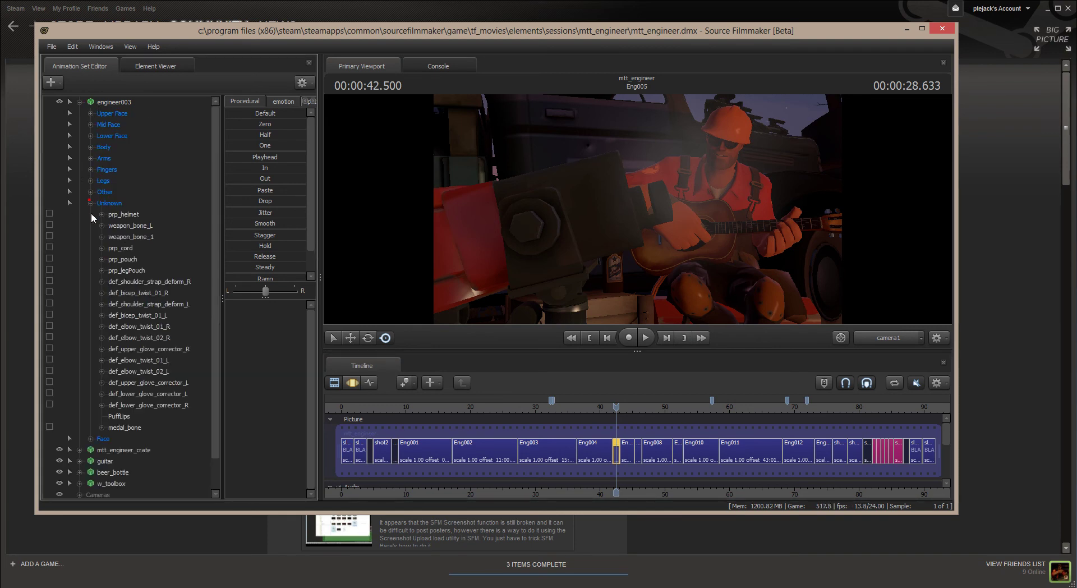
click(124, 214)
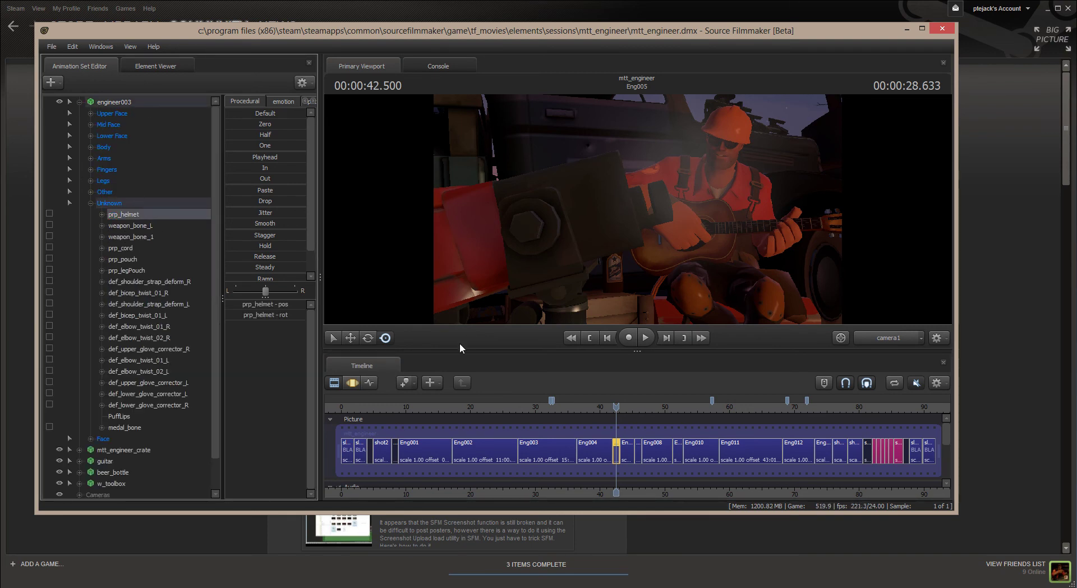
click(352, 382)
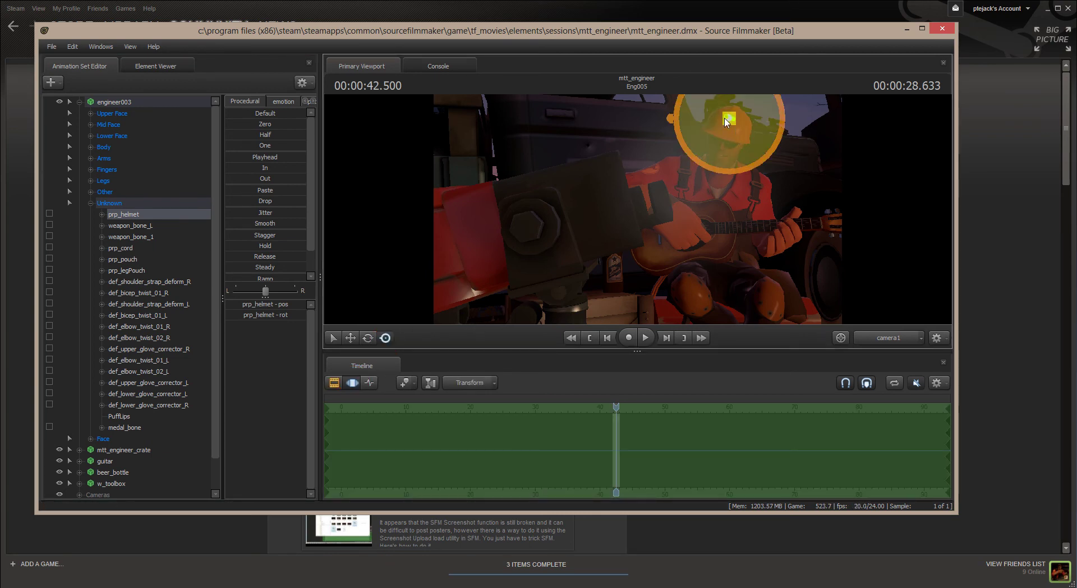
click(638, 214)
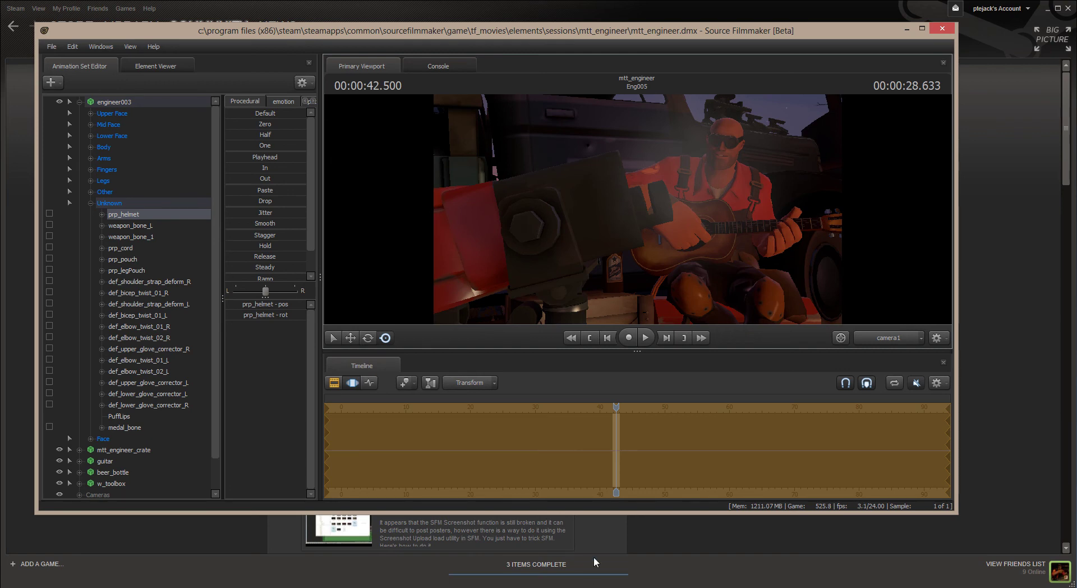
click(335, 383)
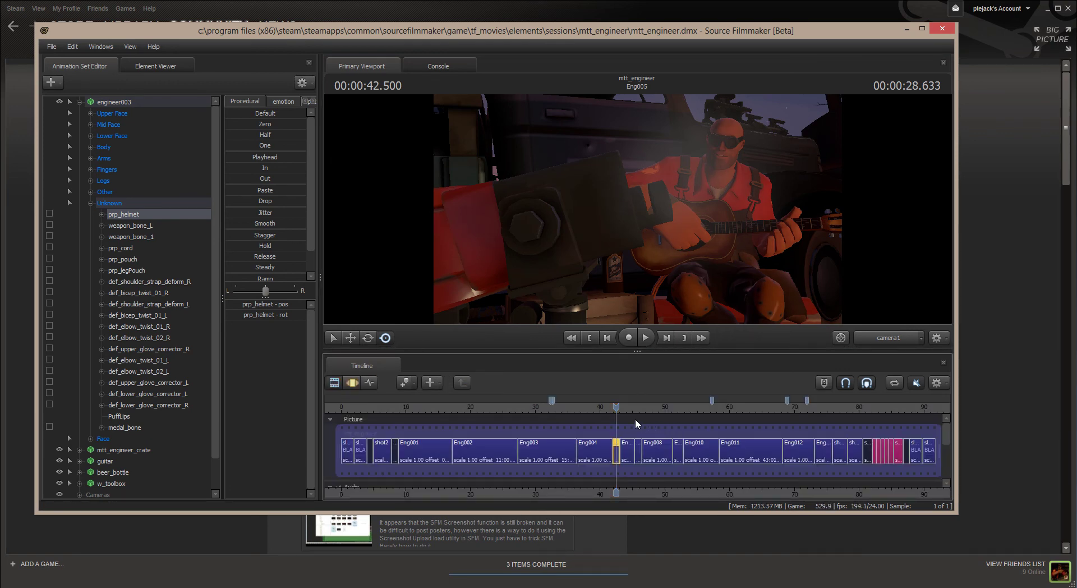
- Advance the playhead into Eng006, collapse the Unknown group and select the Eng006 clip
drag(616, 407, 624, 406)
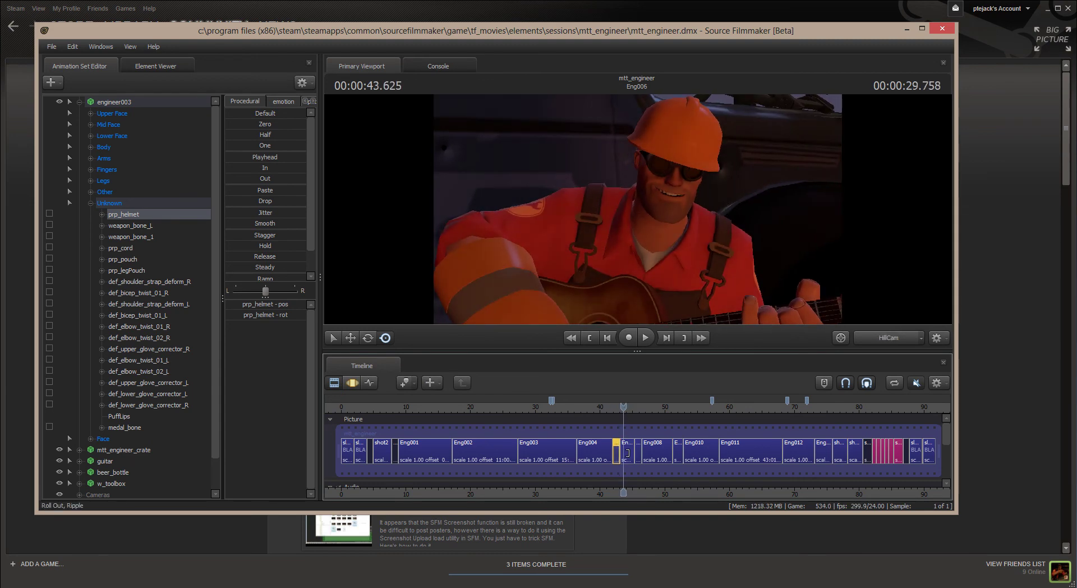
click(89, 204)
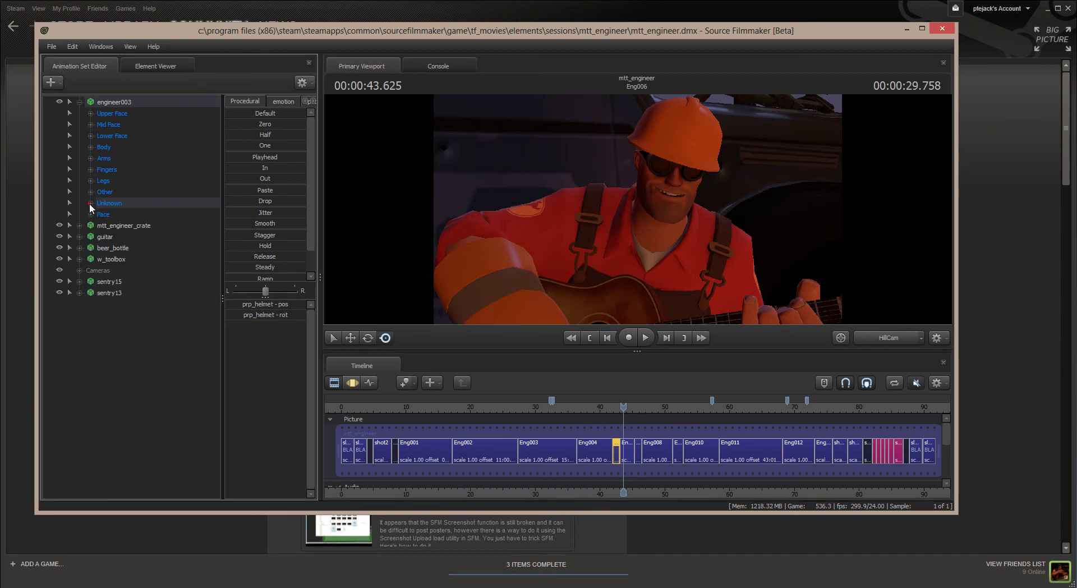
click(628, 453)
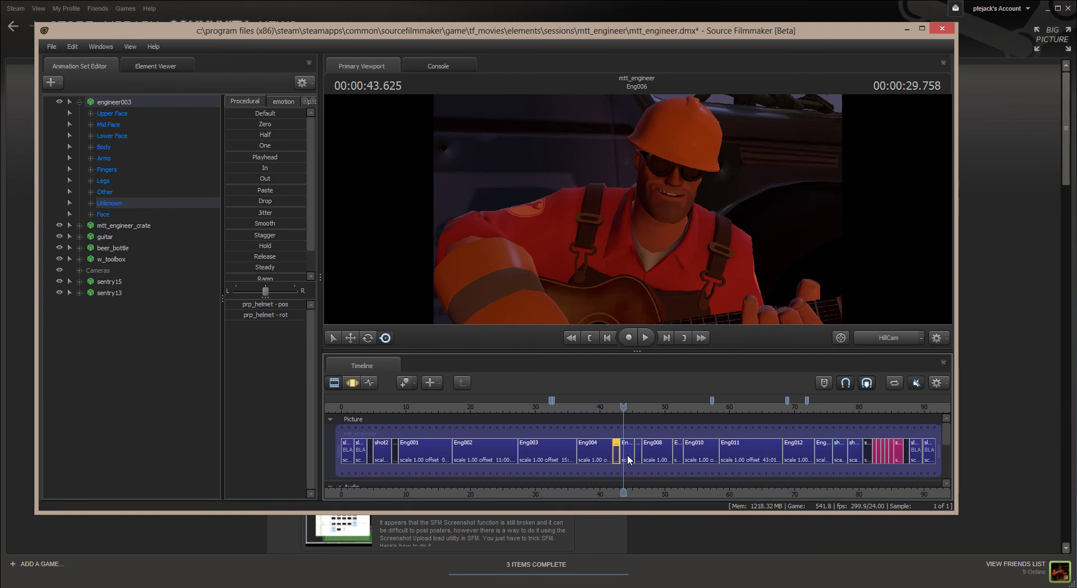
click(628, 457)
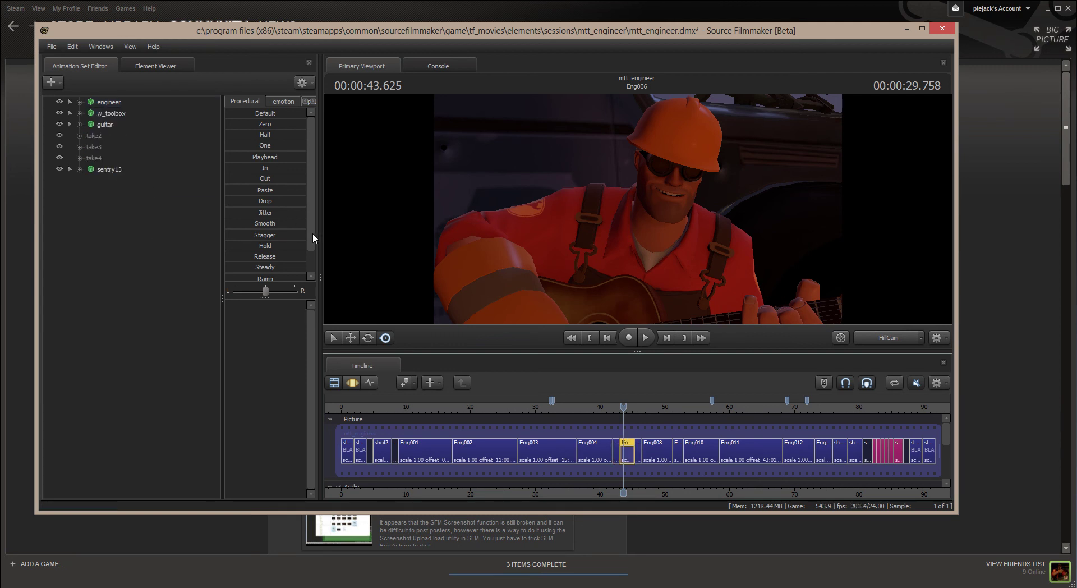
- In the Motion Editor, select the engineer's prp_helmet bone and drag the helmet off his head
click(352, 383)
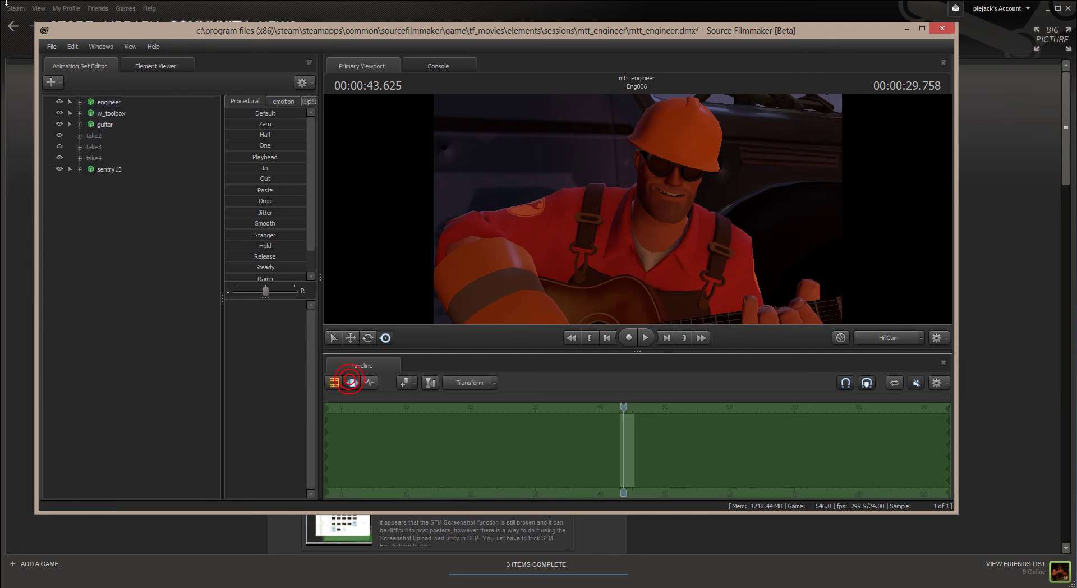
click(79, 102)
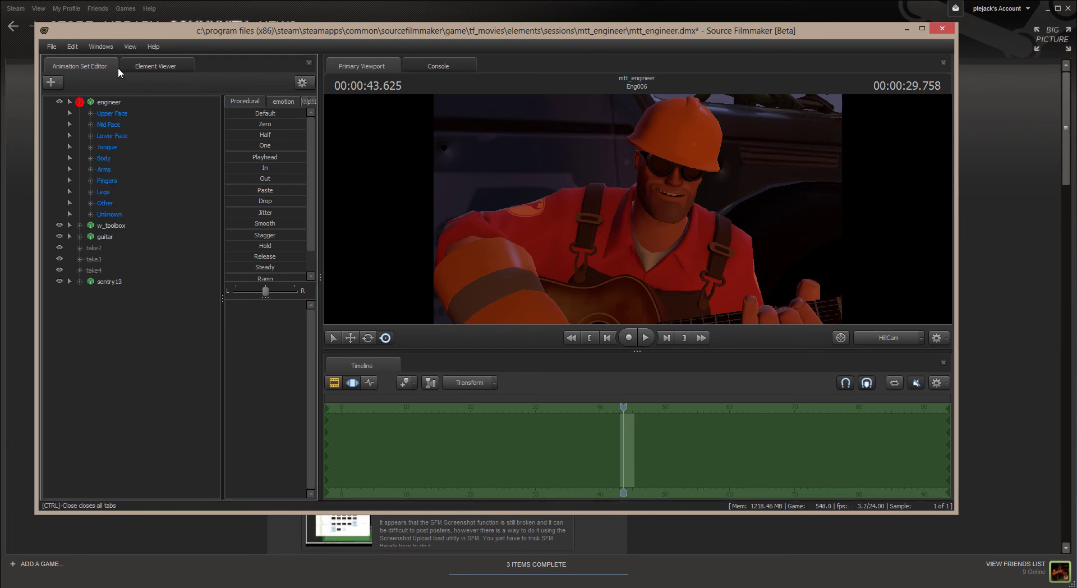
click(90, 214)
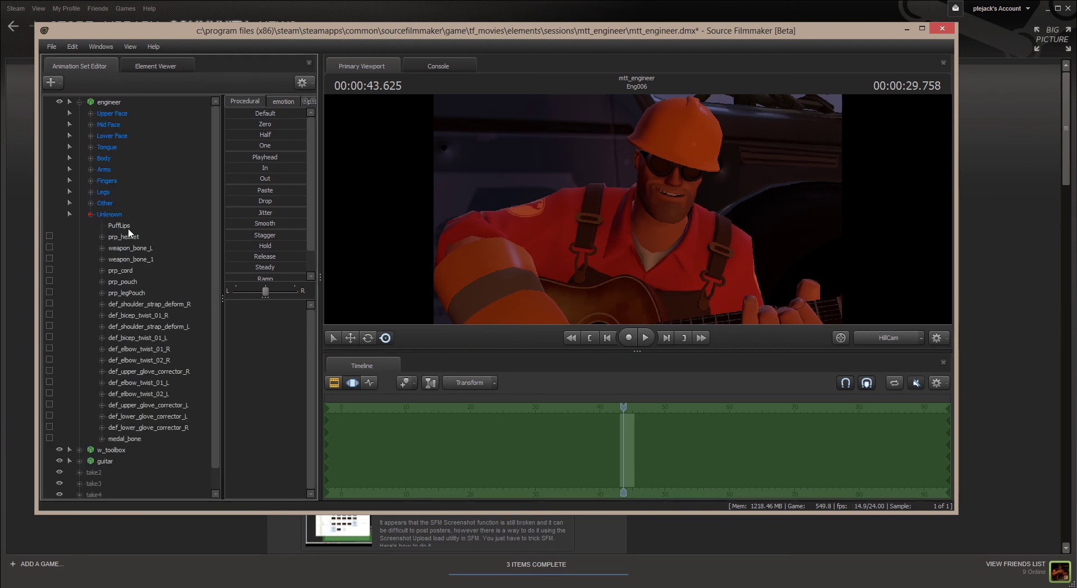
click(124, 236)
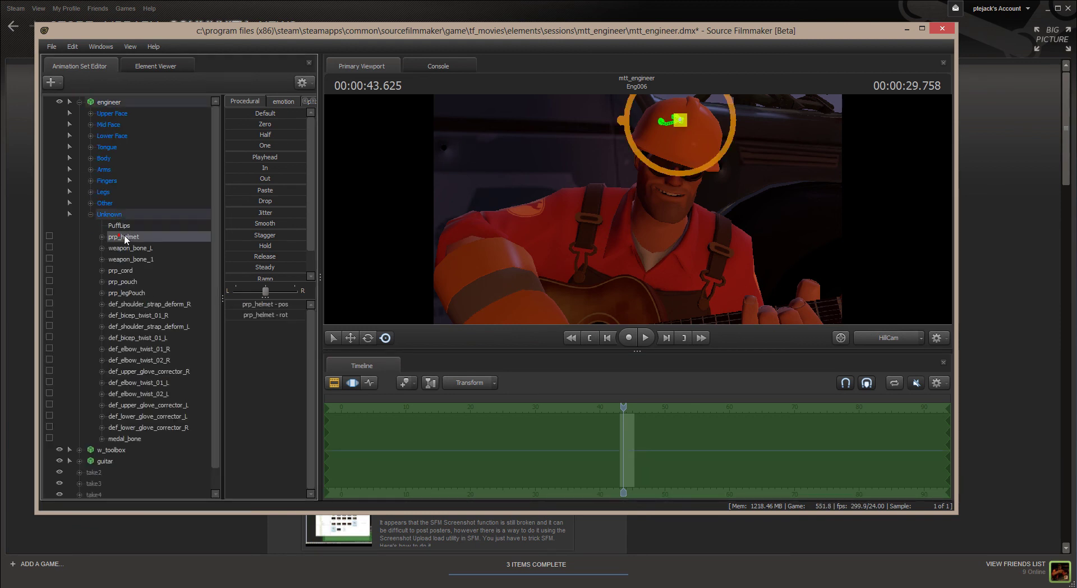
drag(655, 126, 726, 540)
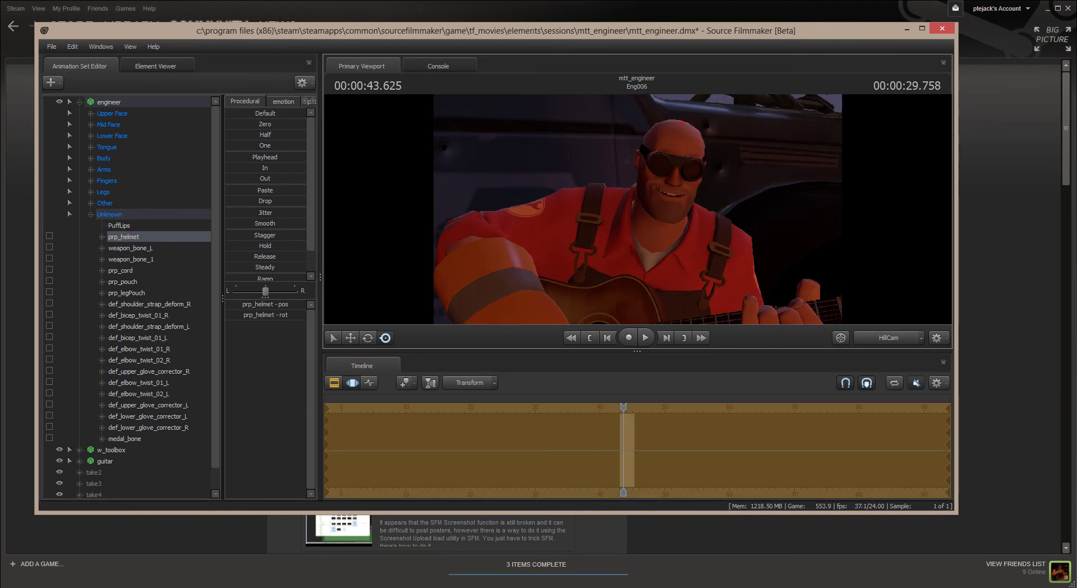